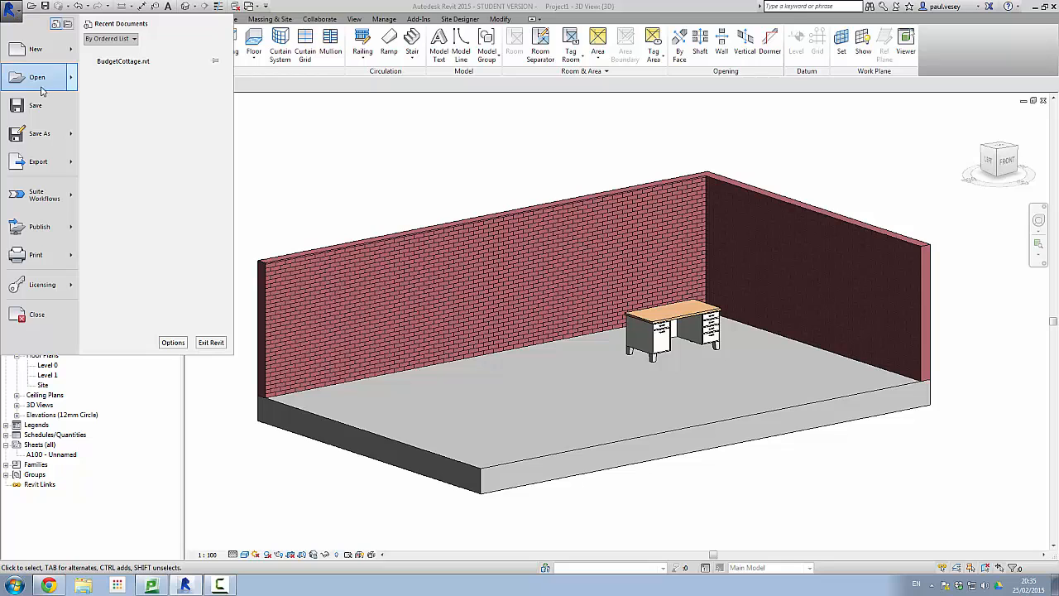
# Create a new family from the Metric Furniture.rft template.
pyautogui.moveTo(70, 51)
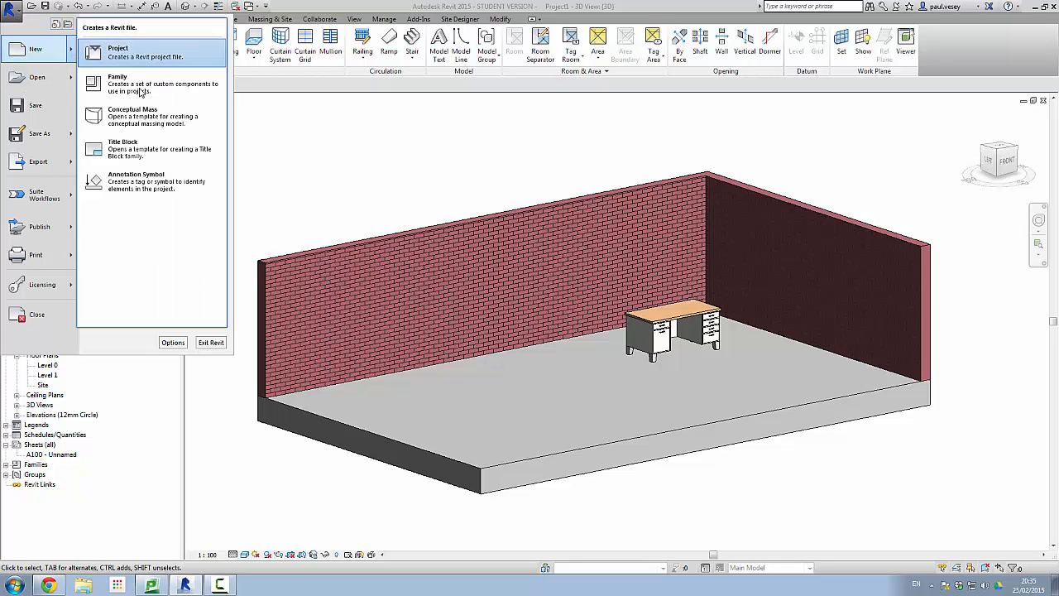
pyautogui.click(107, 78)
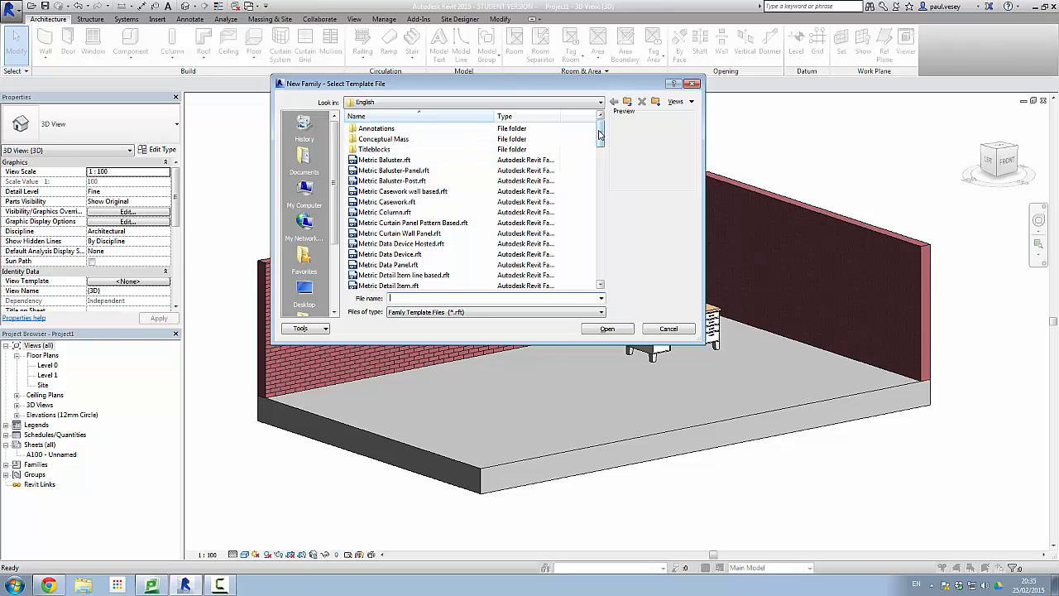
pyautogui.moveTo(599, 135); pyautogui.dragTo(600, 187)
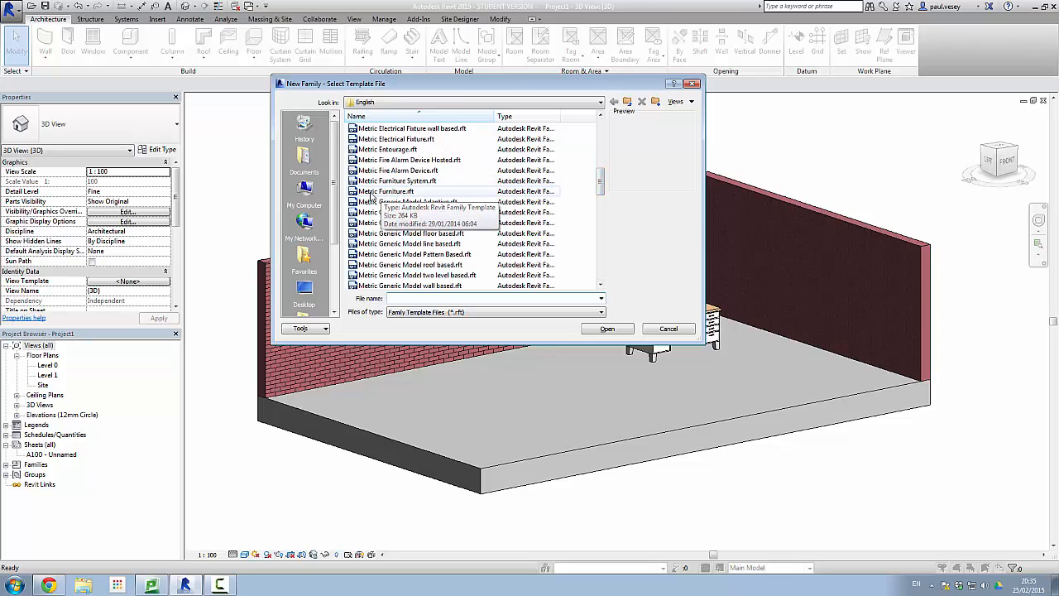
pyautogui.click(371, 193)
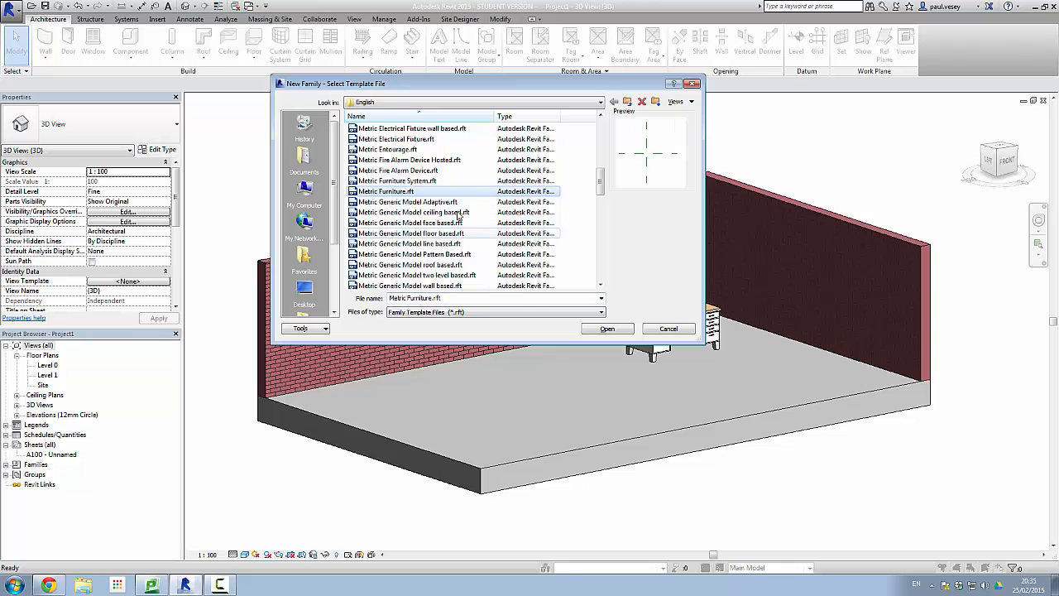
pyautogui.click(598, 331)
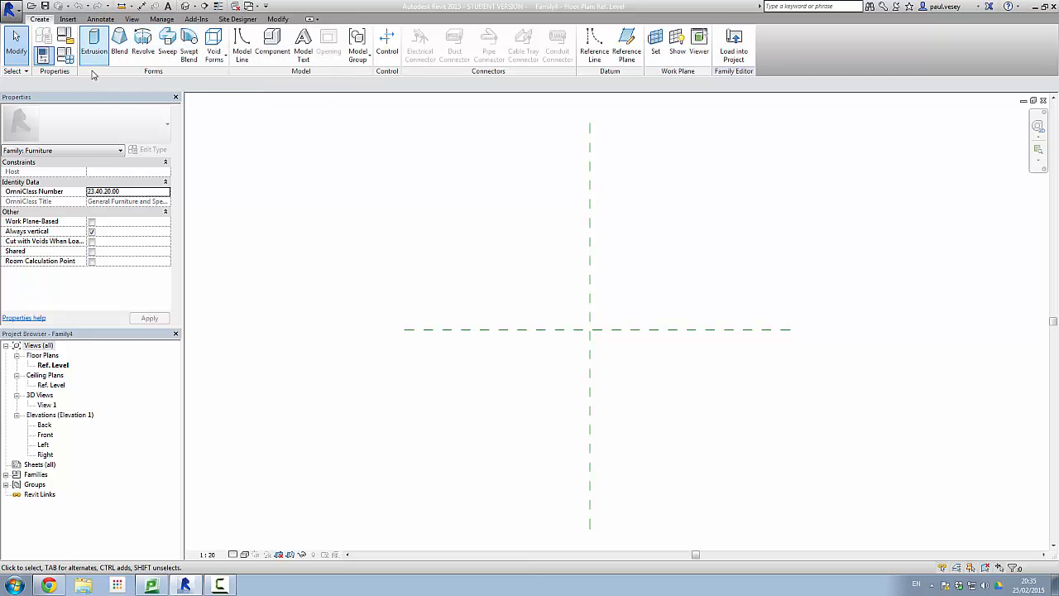
pyautogui.click(68, 19)
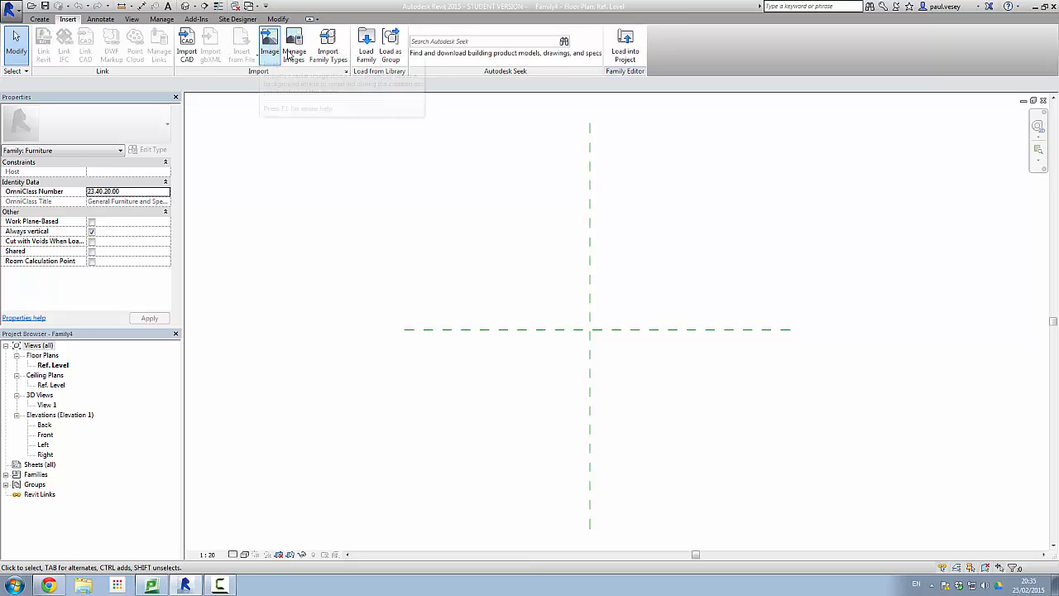
pyautogui.click(100, 19)
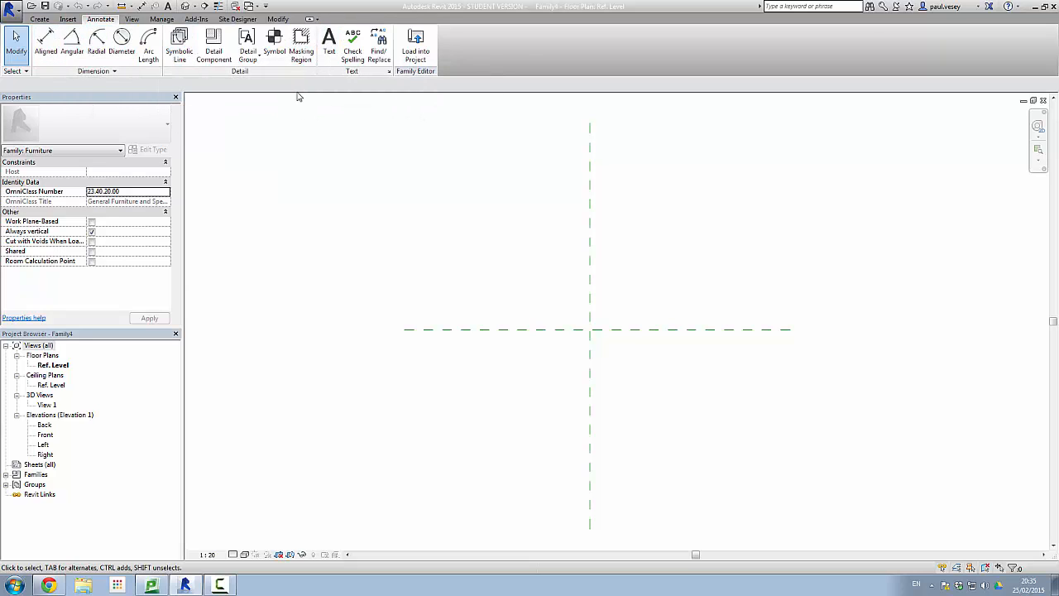
pyautogui.click(163, 19)
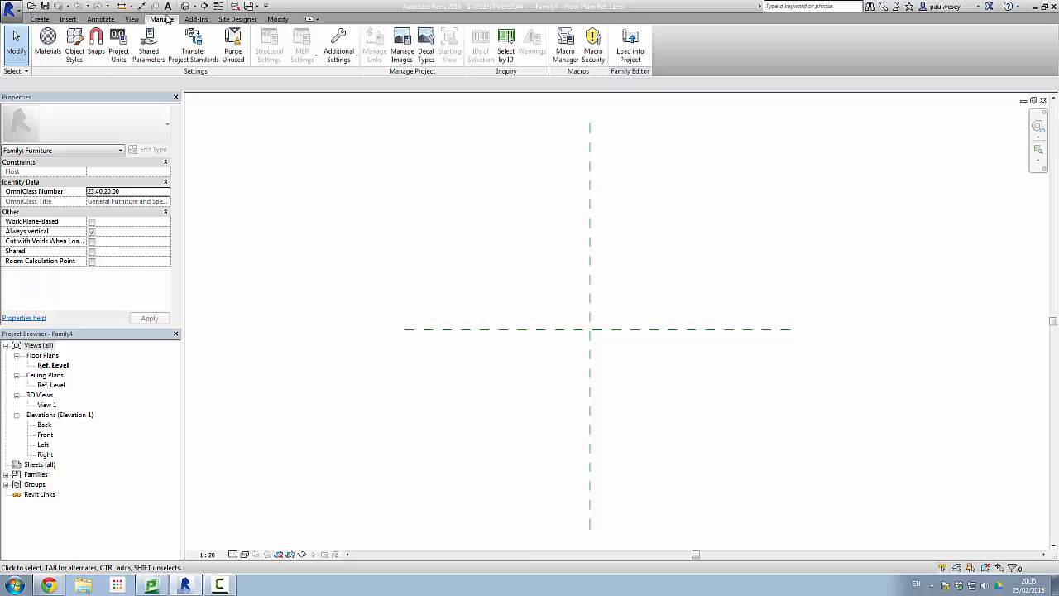
# Create an extrusion from a 1000 by 500 mm rectangle with one corner at the reference plane intersection.
pyautogui.click(39, 19)
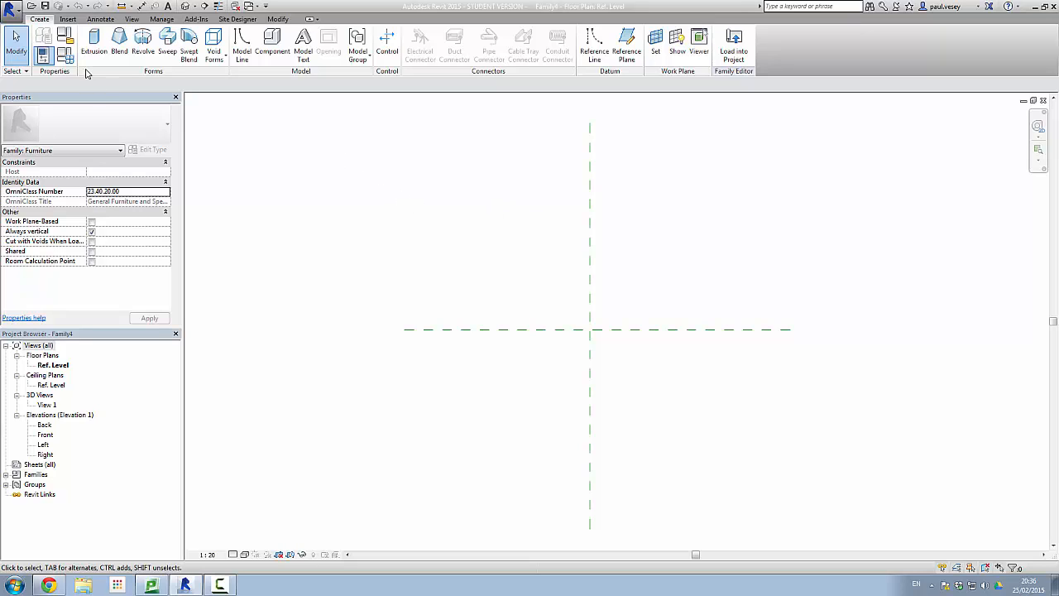
pyautogui.click(94, 44)
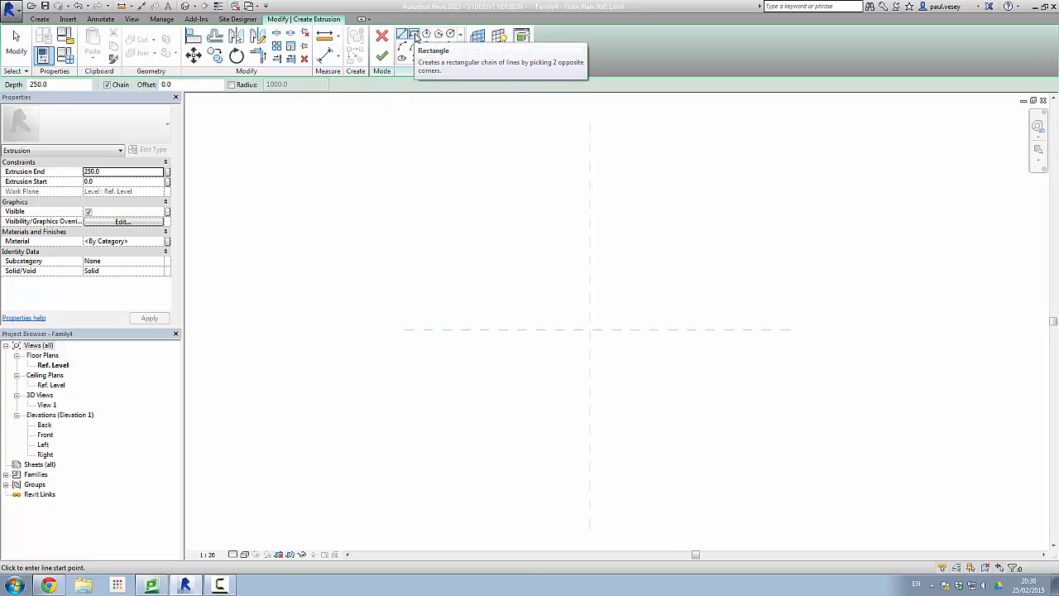
pyautogui.click(415, 37)
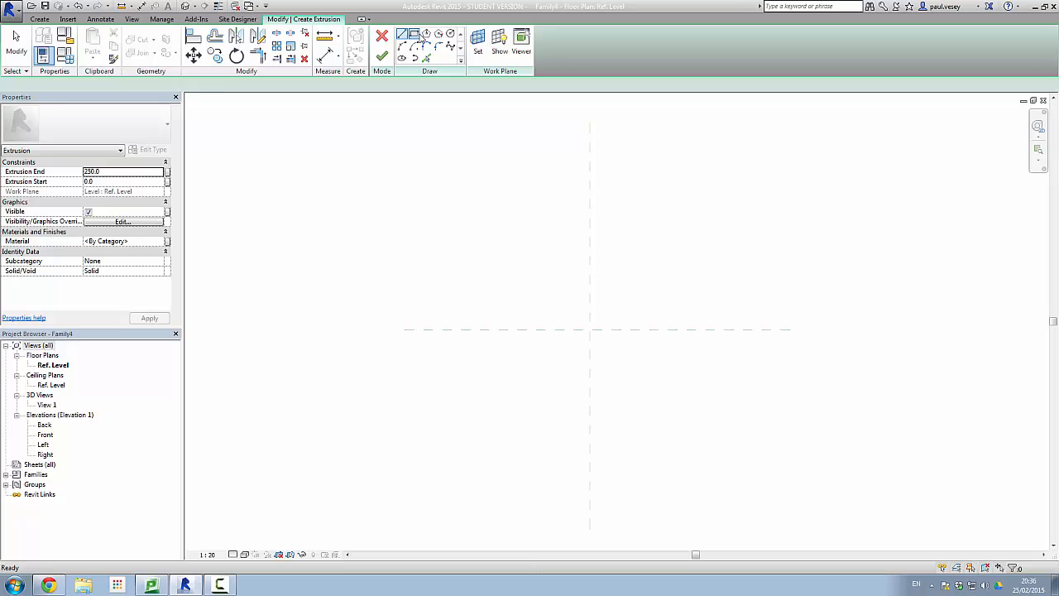
pyautogui.click(590, 329)
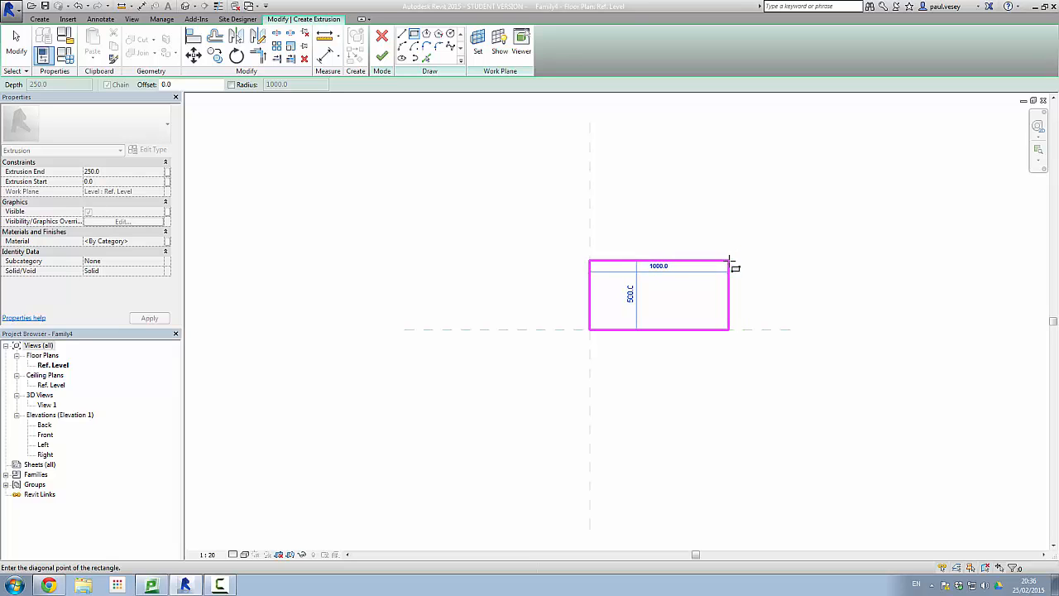
pyautogui.click(729, 260)
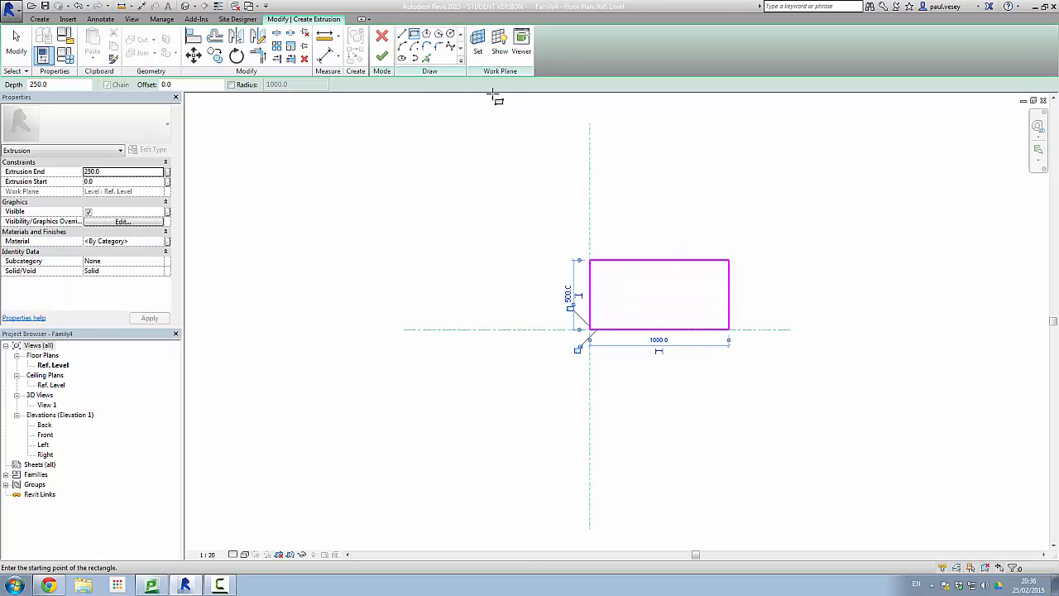
pyautogui.click(381, 57)
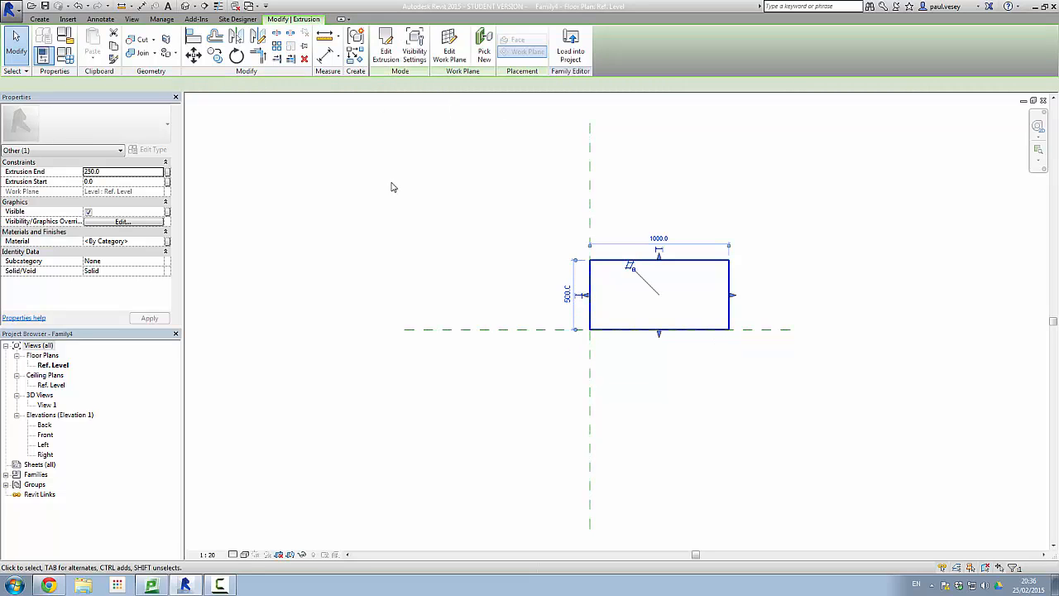
# Open the default 3D view of the family and set its view scale to 1:10.
pyautogui.click(132, 19)
pyautogui.click(99, 56)
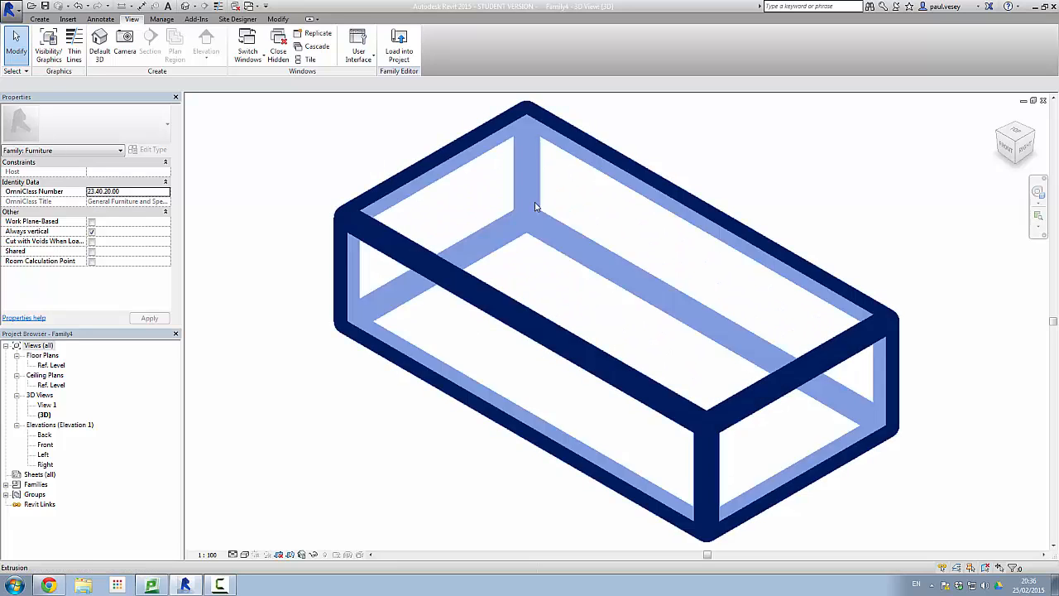
pyautogui.click(207, 555)
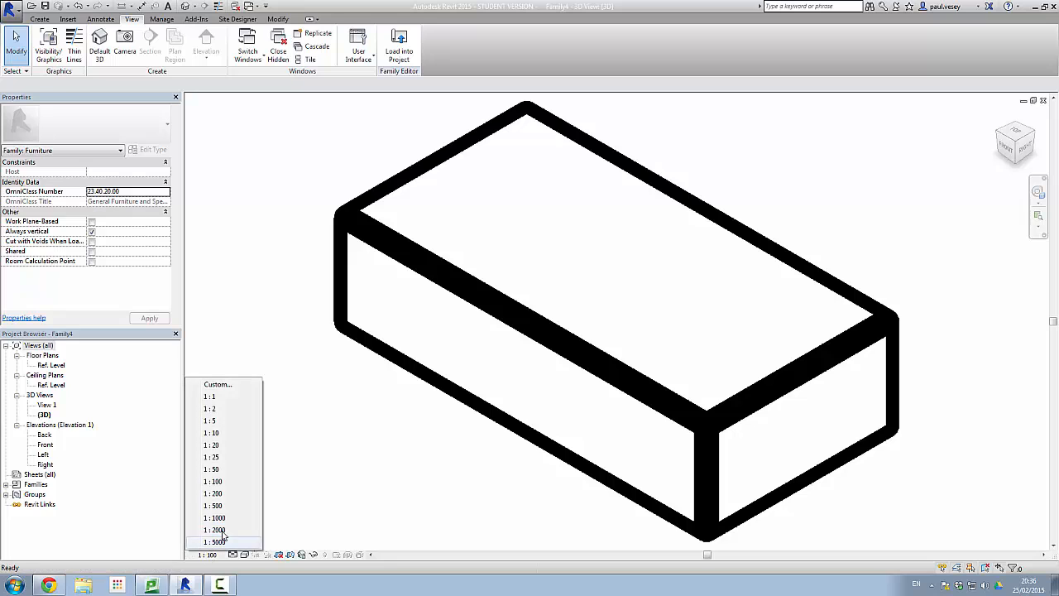
pyautogui.click(212, 433)
pyautogui.moveTo(868, 275); pyautogui.dragTo(839, 252, button='middle')
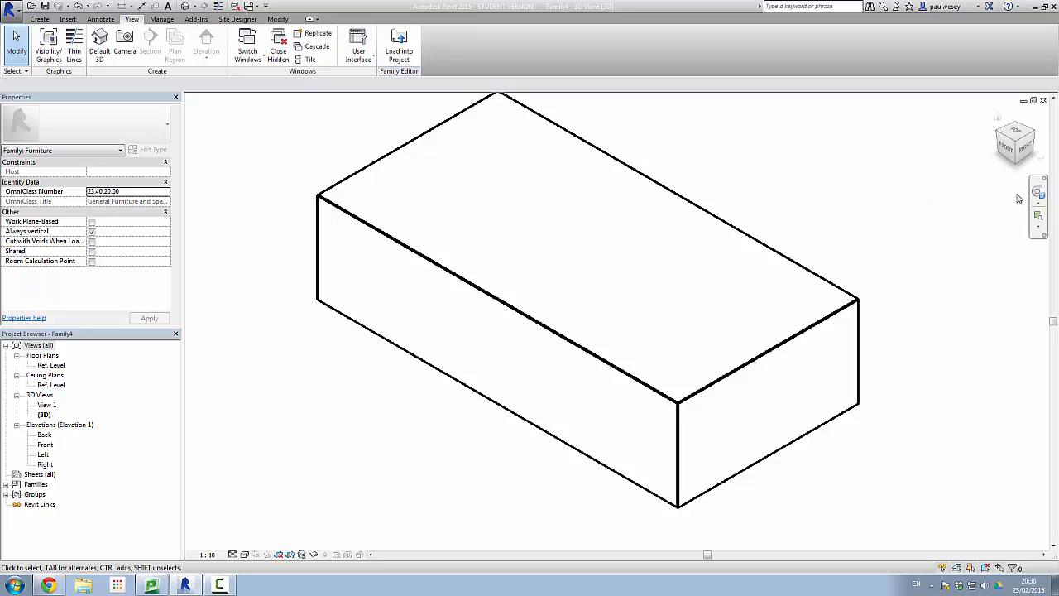
pyautogui.click(1017, 146)
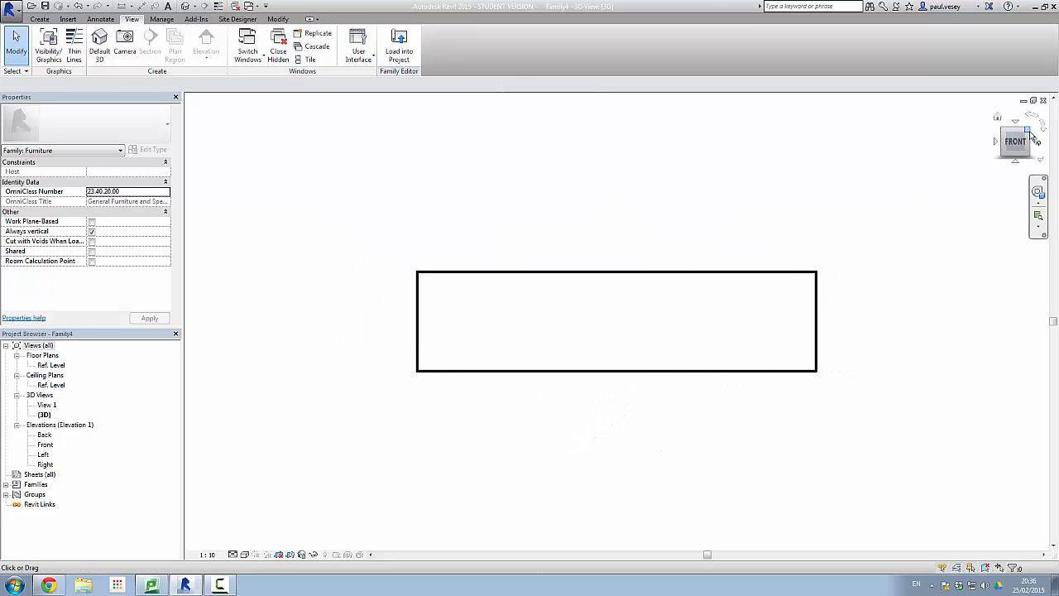
pyautogui.click(1028, 132)
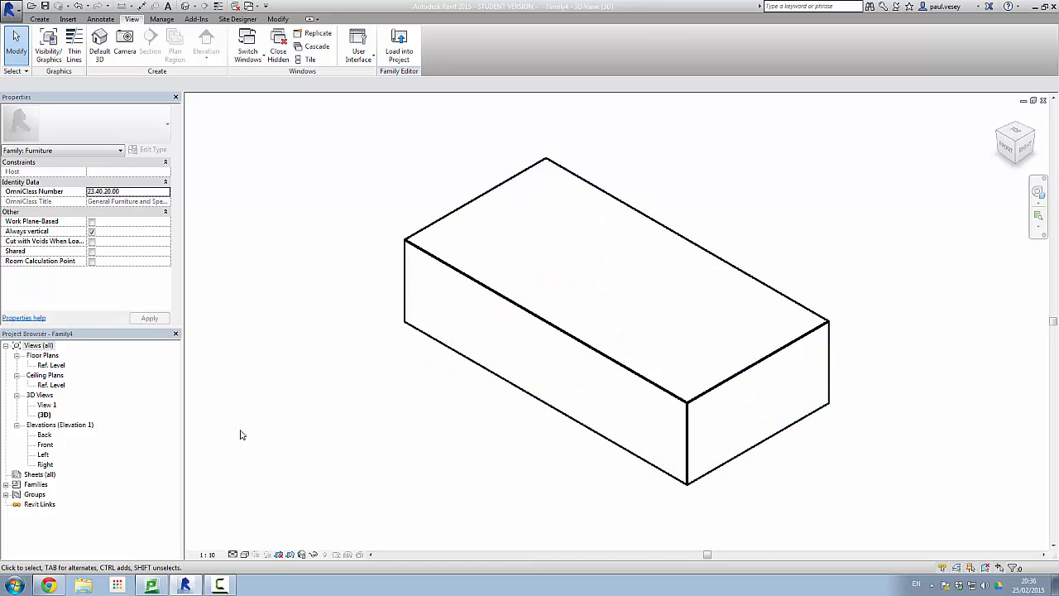
# Set the rectangular extrusion's Extrusion End to 25 mm and apply it.
pyautogui.click(432, 258)
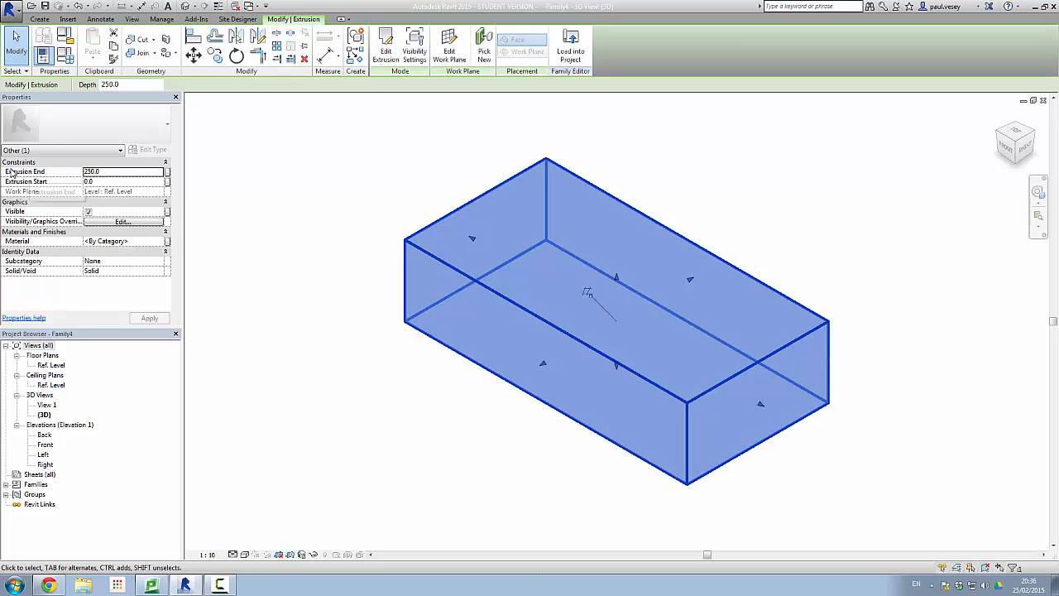
pyautogui.click(109, 172)
pyautogui.write('25')
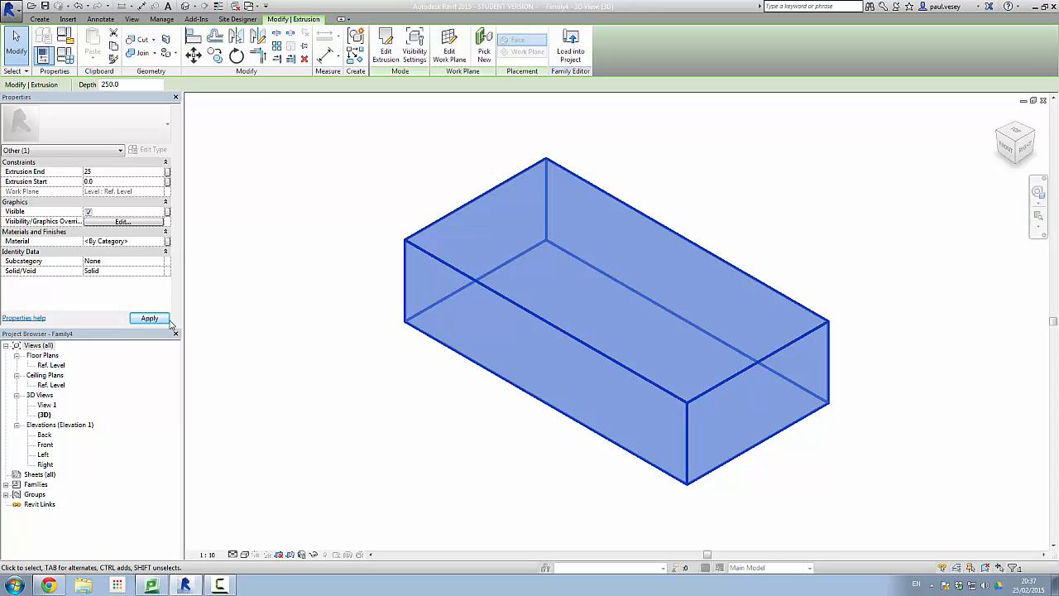
pyautogui.click(168, 319)
pyautogui.click(667, 244)
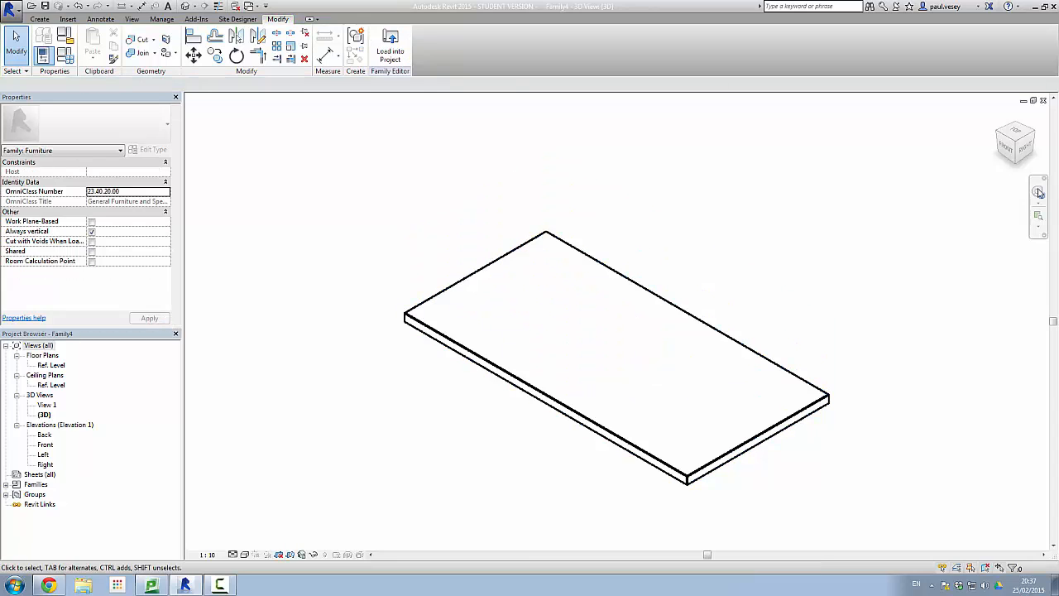
# Examine the thin slab in 3D, in the Ref. Level floor plan, and in the Back and Front elevations.
pyautogui.moveTo(1017, 146)
pyautogui.mouseDown()
pyautogui.moveTo(1010, 123)
pyautogui.moveTo(1016, 135)
pyautogui.mouseUp()
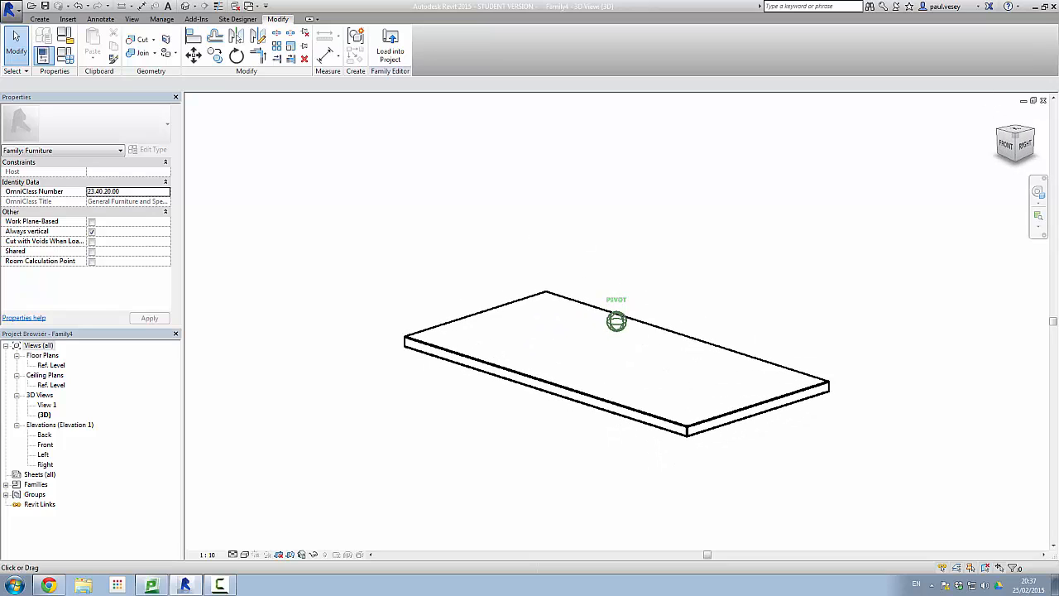
pyautogui.doubleClick(50, 365)
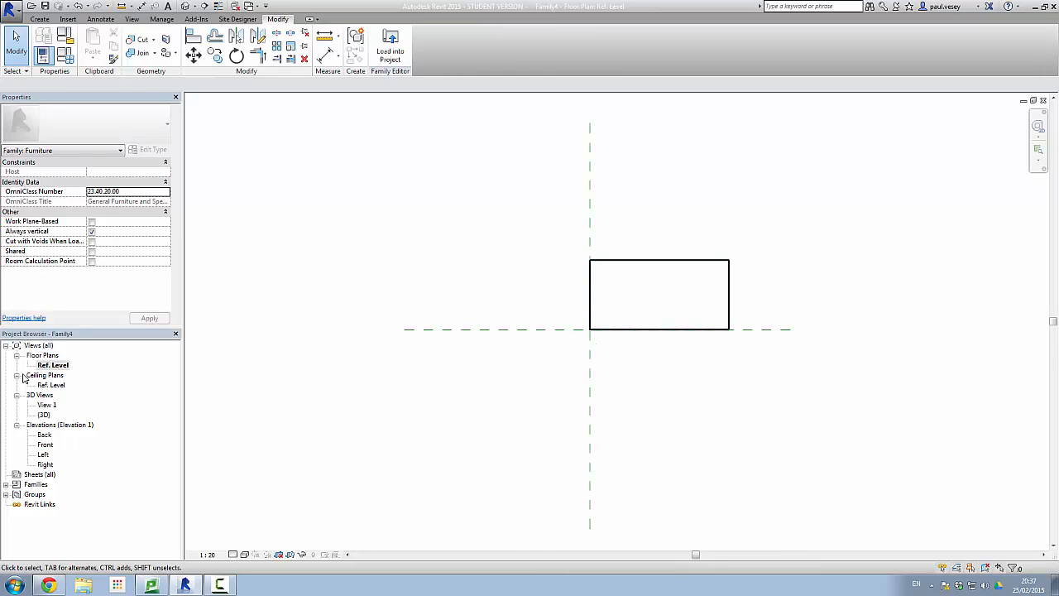
pyautogui.doubleClick(45, 435)
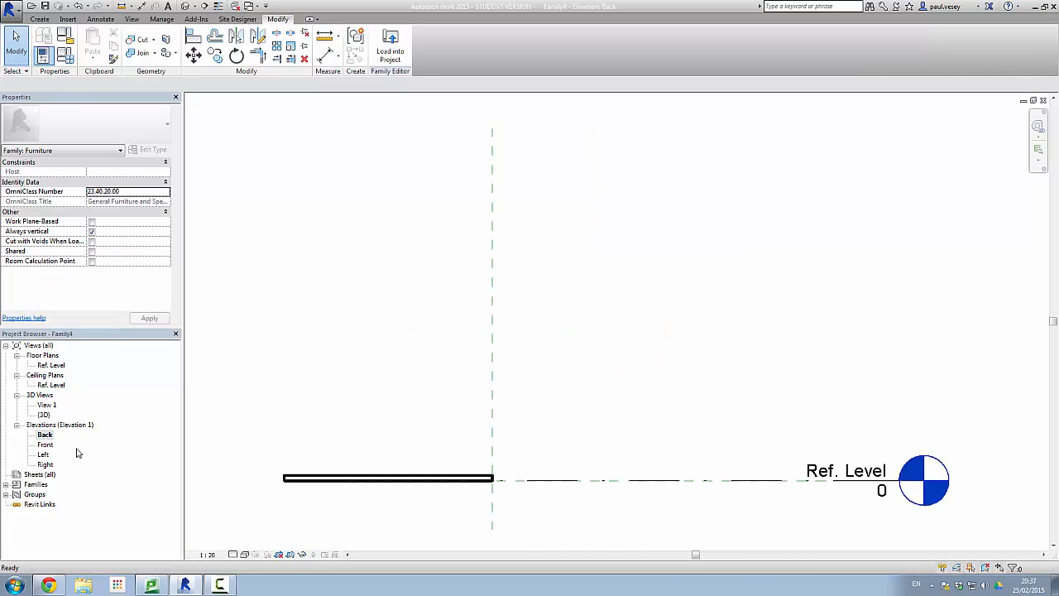
pyautogui.doubleClick(44, 446)
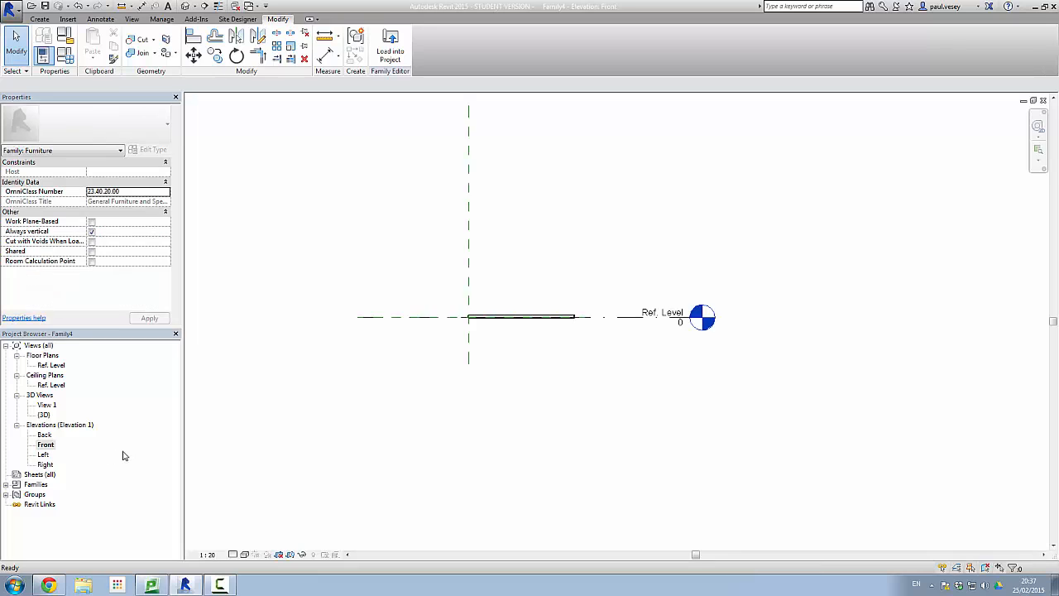
pyautogui.scroll(3, 570, 327)
pyautogui.scroll(-3, 423, 355)
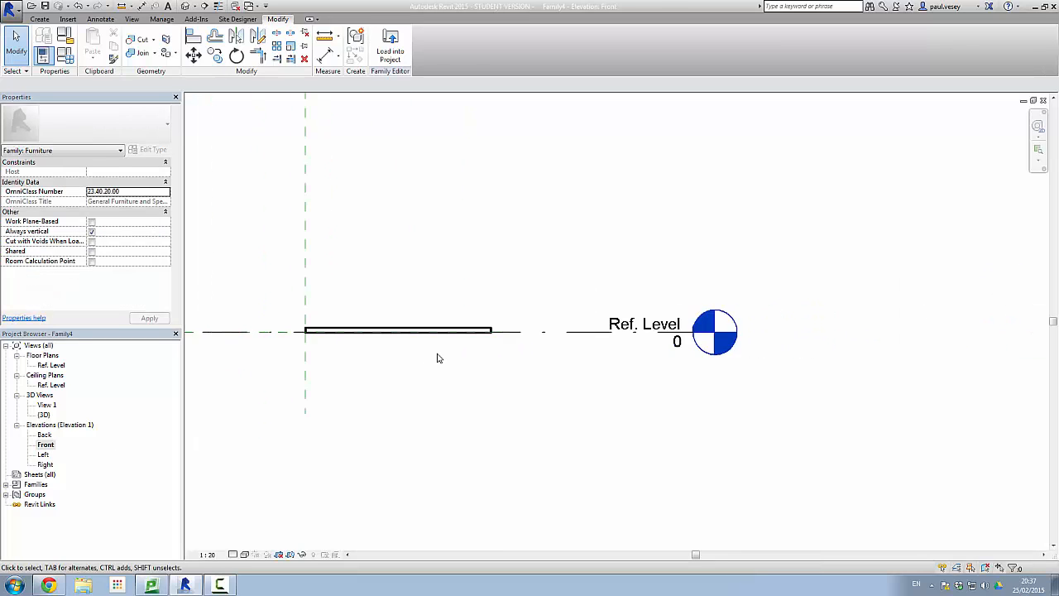
pyautogui.scroll(1, 436, 357)
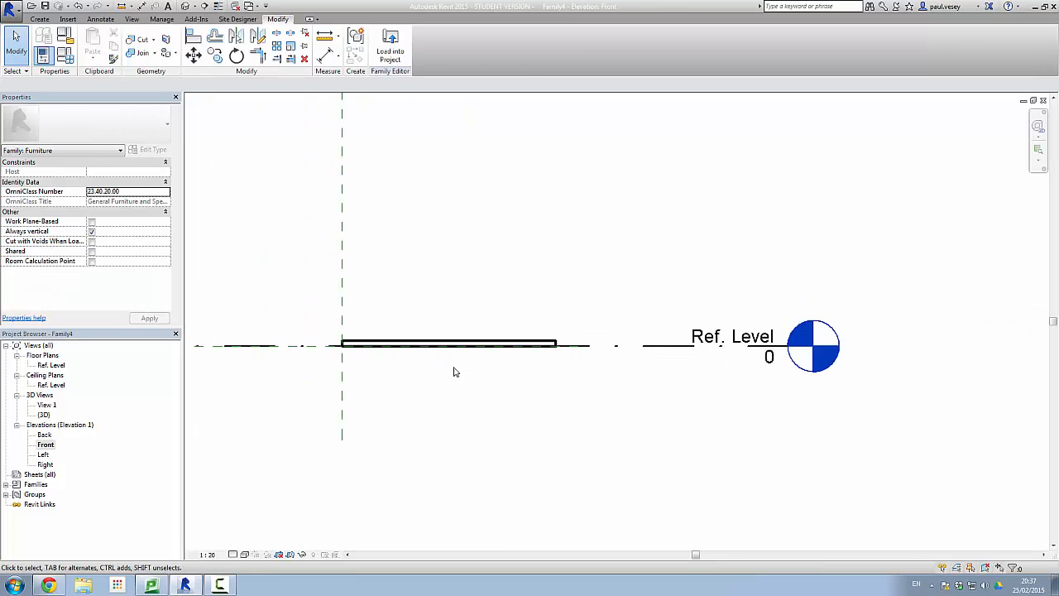
# Start a new extrusion in the Ref. Level floor plan and sketch a circle of about 40 mm radius inside the slab's upper-left corner.
pyautogui.doubleClick(49, 366)
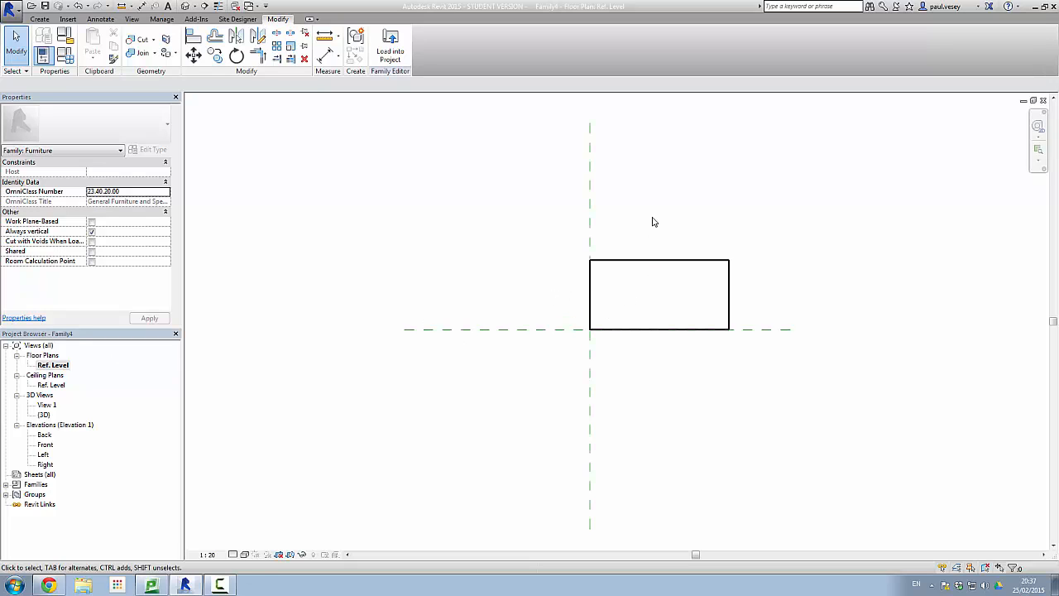
pyautogui.moveTo(653, 222); pyautogui.dragTo(518, 173, button='middle')
pyautogui.scroll(2, 575, 219)
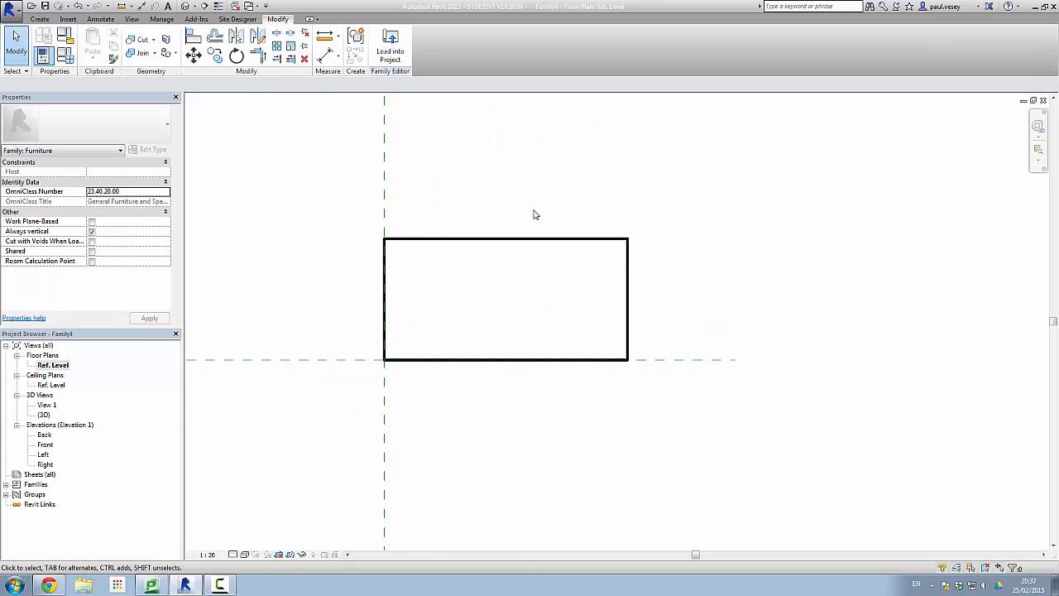
pyautogui.scroll(2, 549, 210)
pyautogui.moveTo(548, 210); pyautogui.dragTo(527, 163, button='middle')
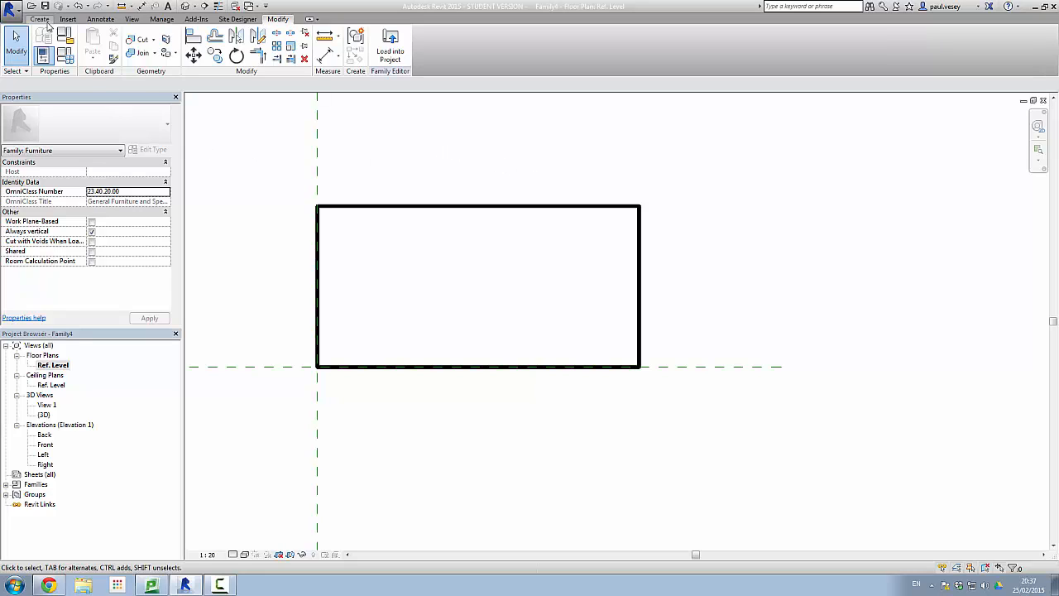
pyautogui.click(41, 20)
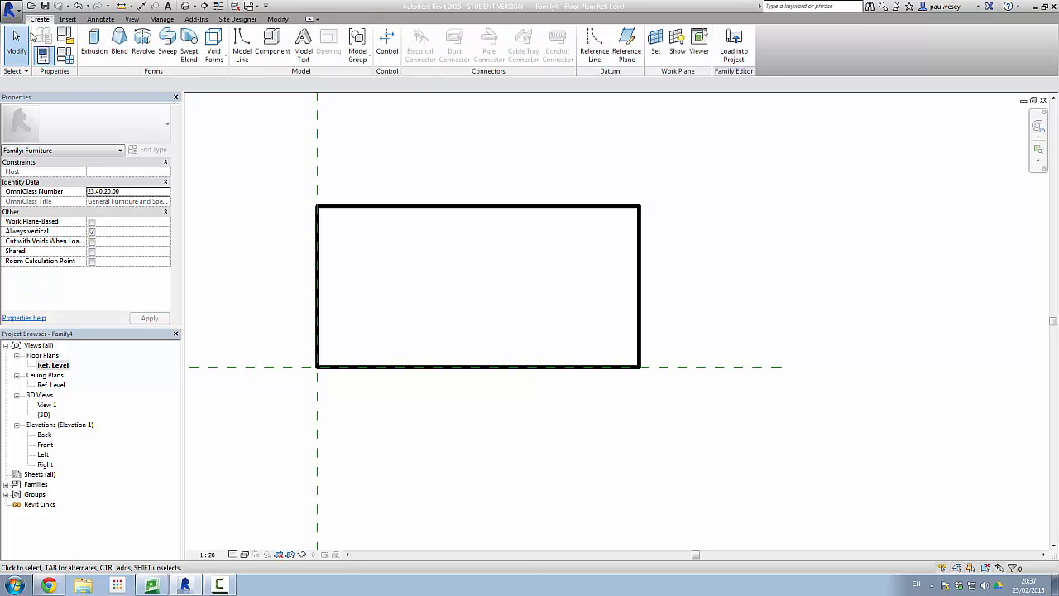
pyautogui.click(93, 45)
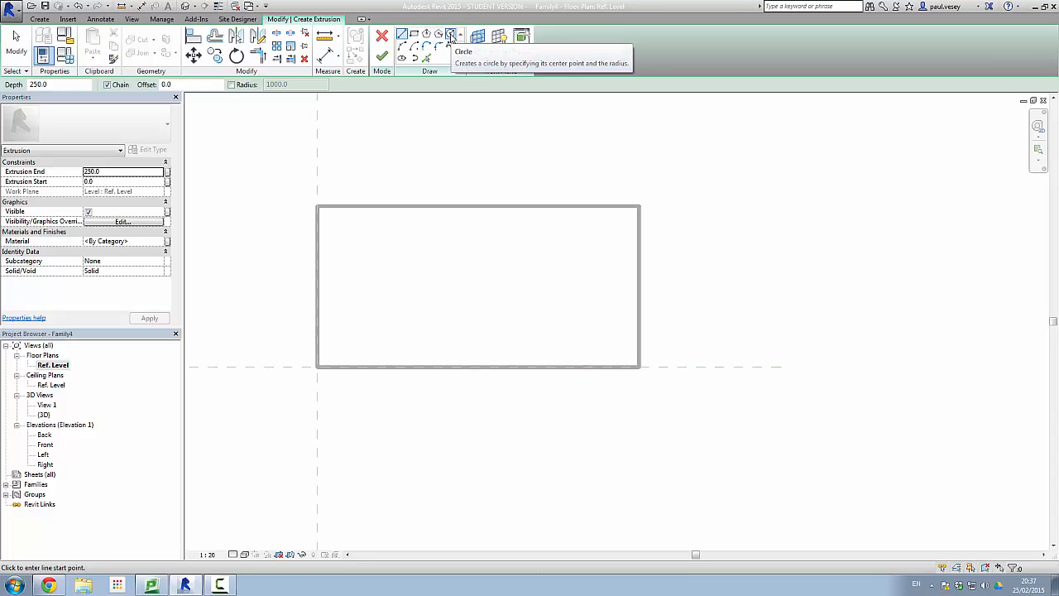
pyautogui.click(451, 36)
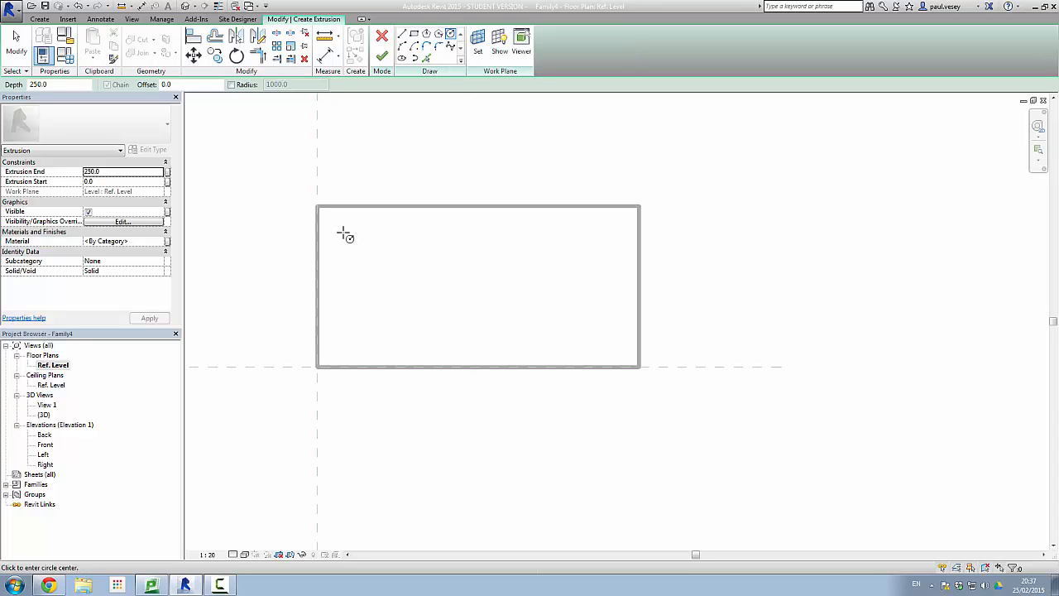
pyautogui.click(343, 231)
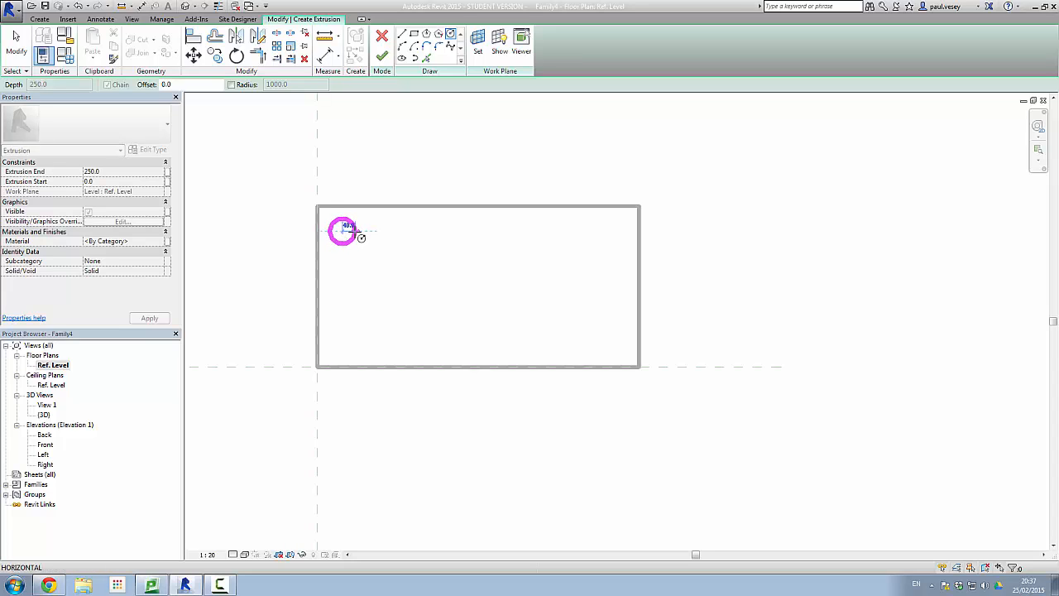
pyautogui.click(360, 237)
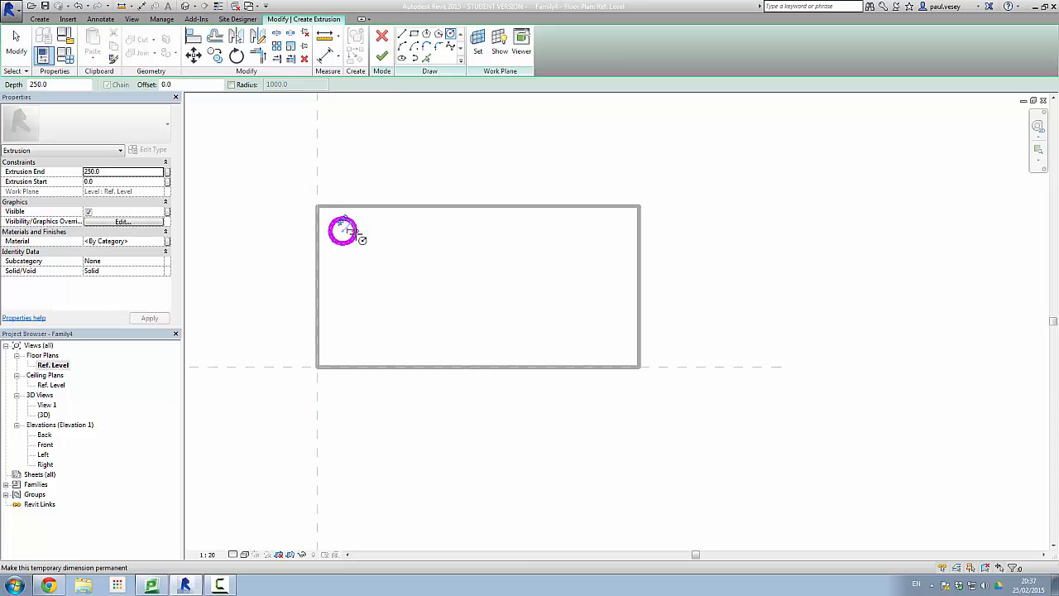
# Sketch circles of about 40 mm radius inside the slab's other three corners and finish the extrusion.
pyautogui.click(605, 231)
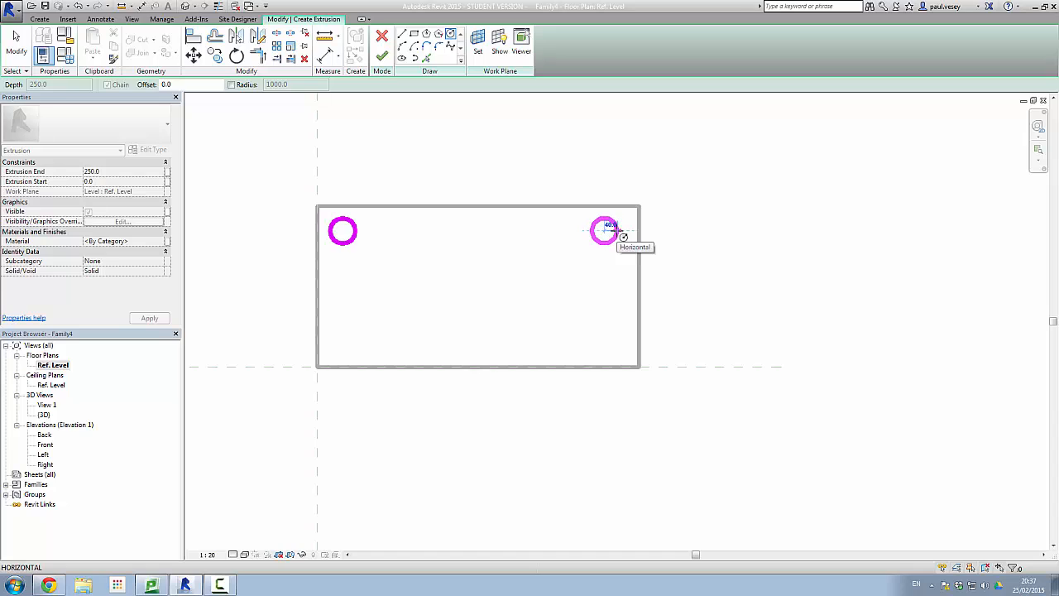
pyautogui.click(618, 231)
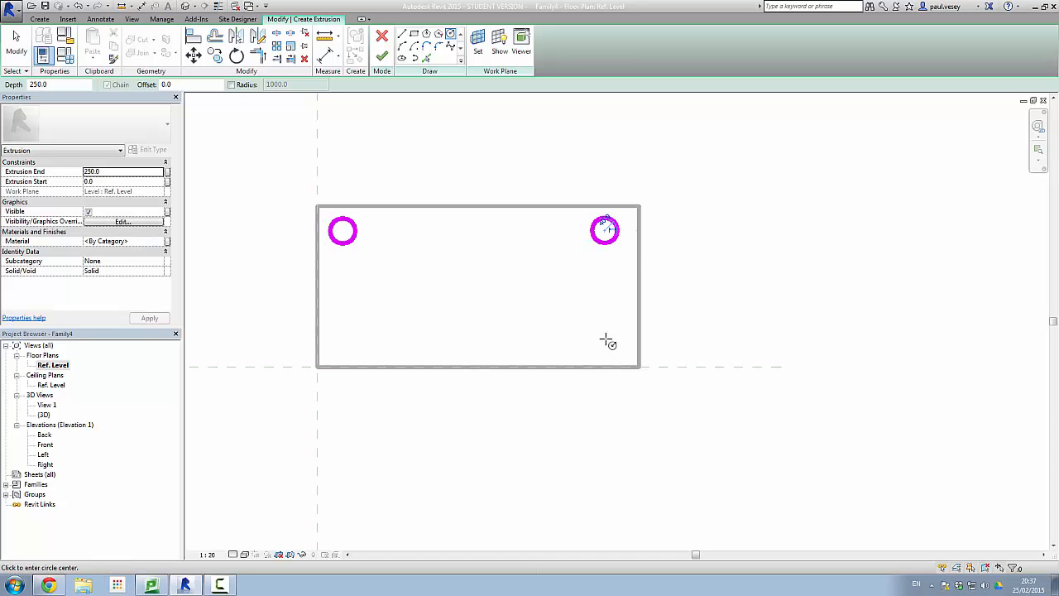
pyautogui.click(605, 338)
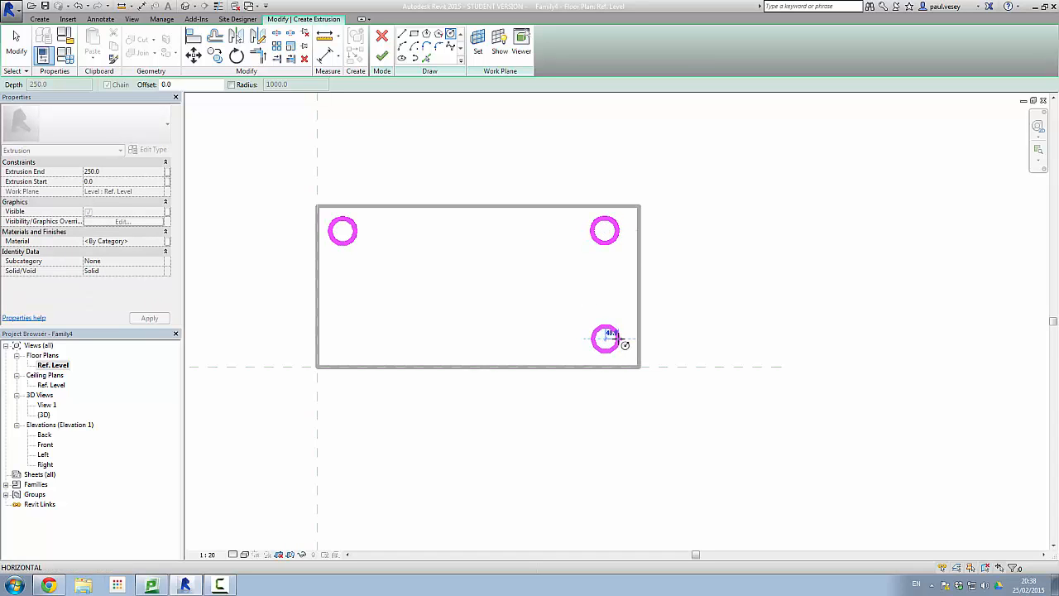
pyautogui.click(618, 338)
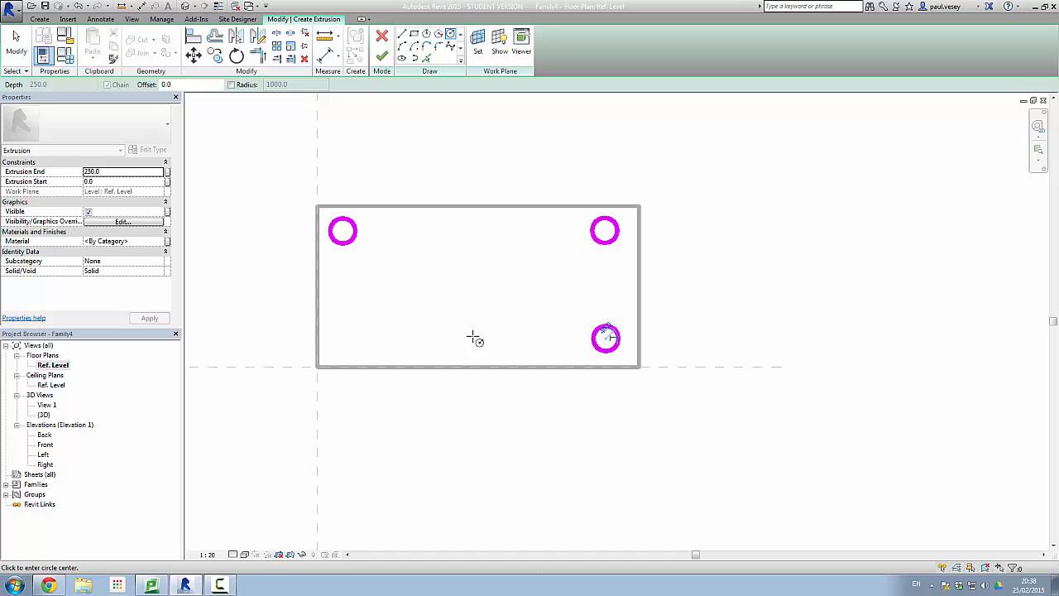
pyautogui.click(344, 340)
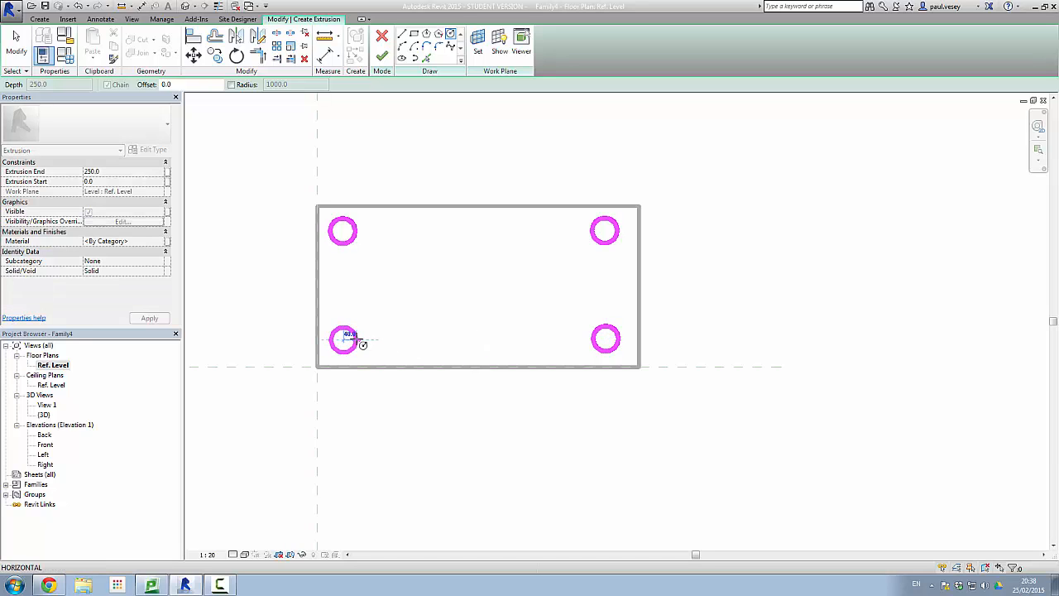
pyautogui.click(362, 343)
pyautogui.click(382, 56)
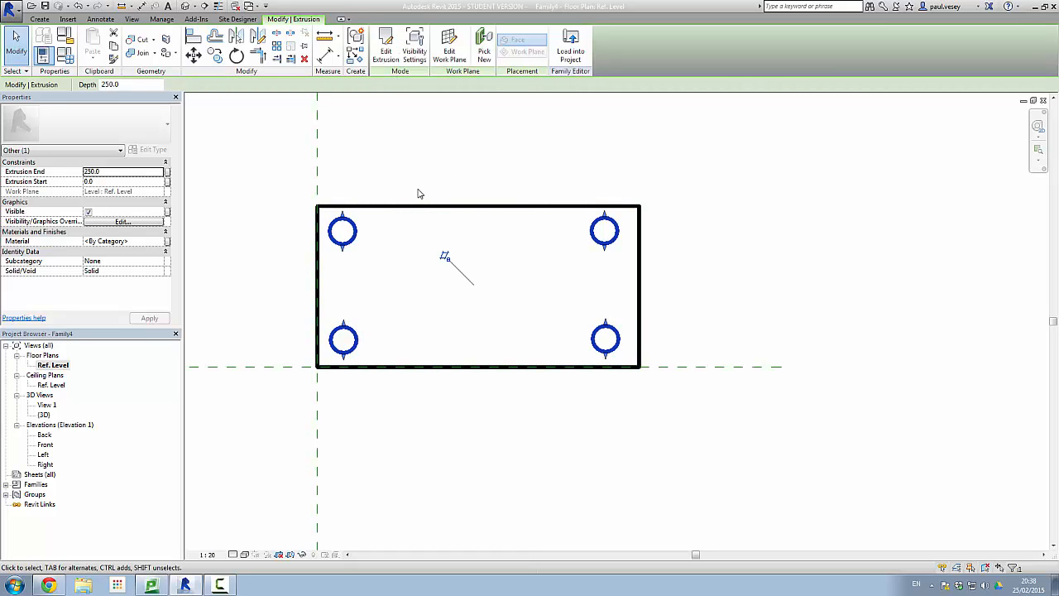
# Open the default 3D view of the family and set the four cylindrical legs' Extrusion End to 450 mm.
pyautogui.click(132, 19)
pyautogui.click(101, 55)
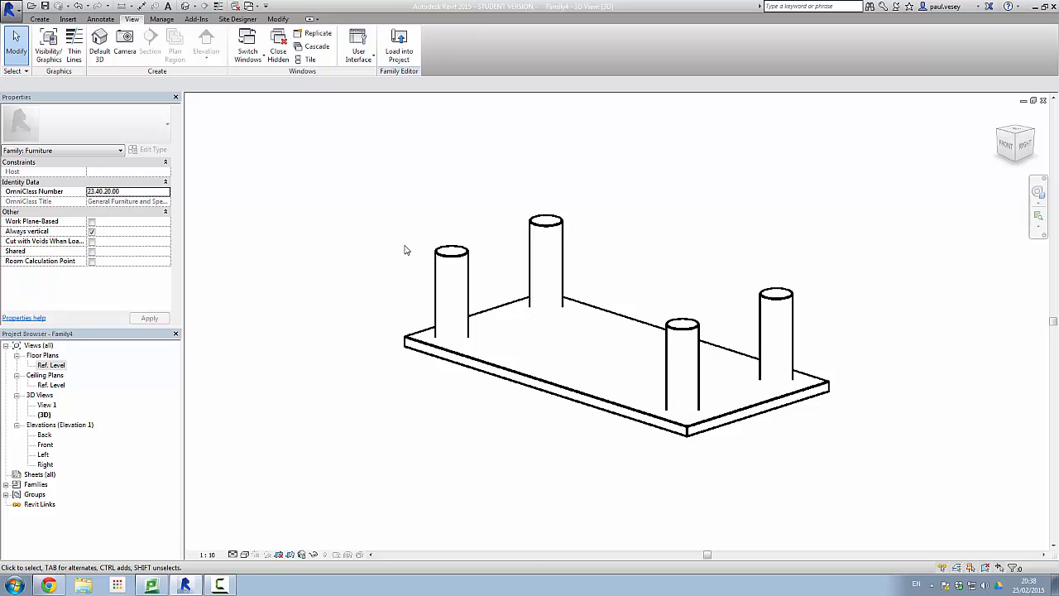
pyautogui.click(485, 367)
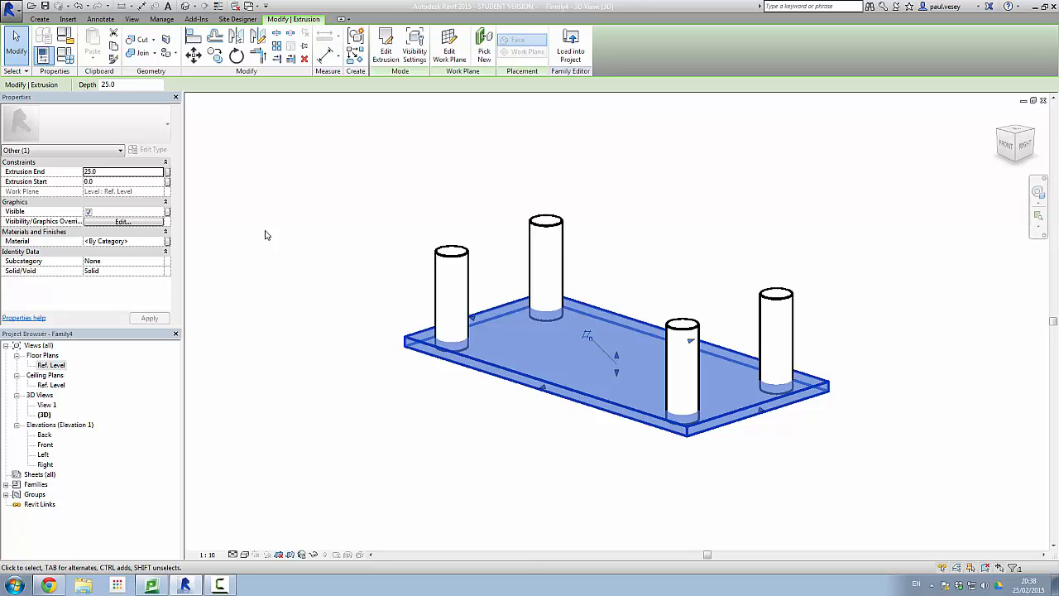
pyautogui.click(338, 228)
pyautogui.click(441, 263)
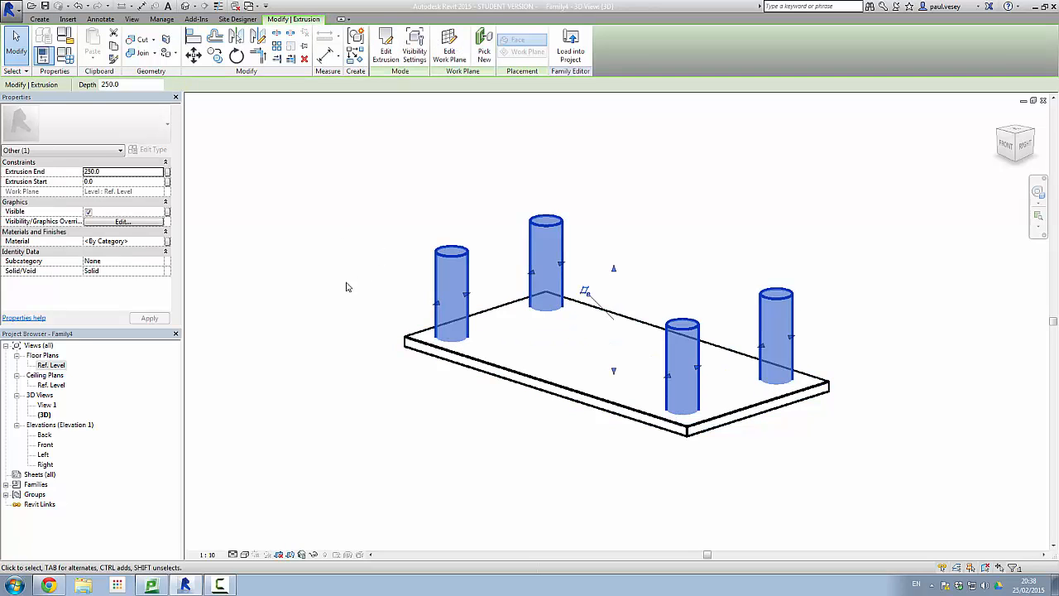
pyautogui.click(121, 172)
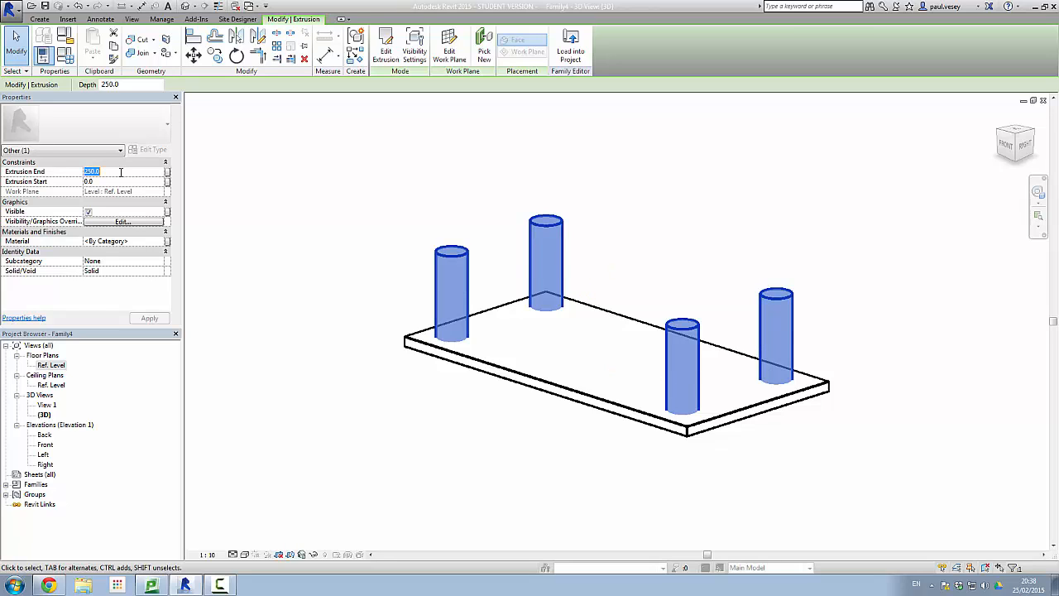
pyautogui.write('450')
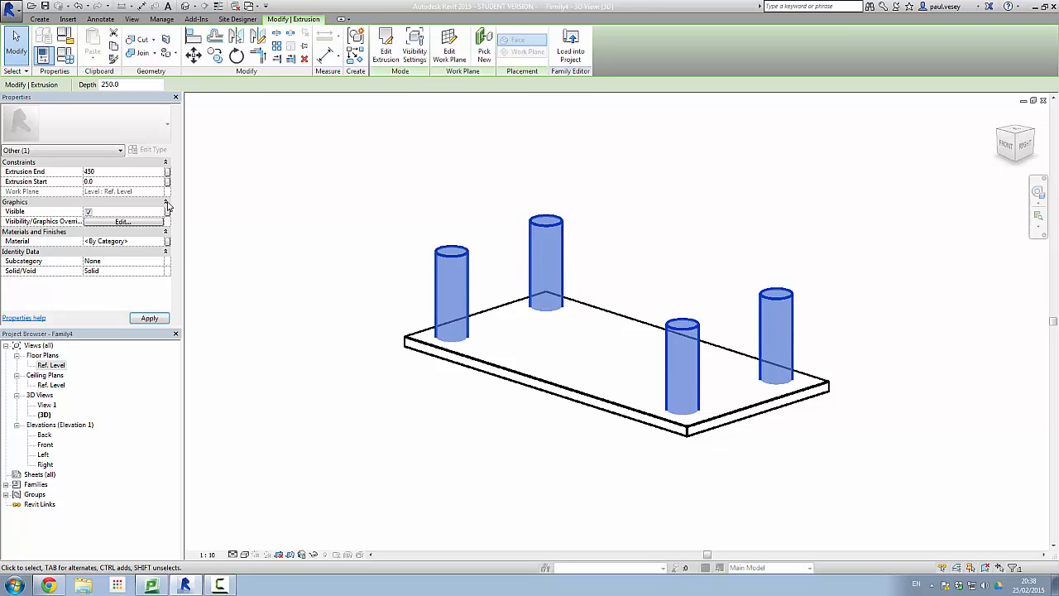
pyautogui.press('Return')
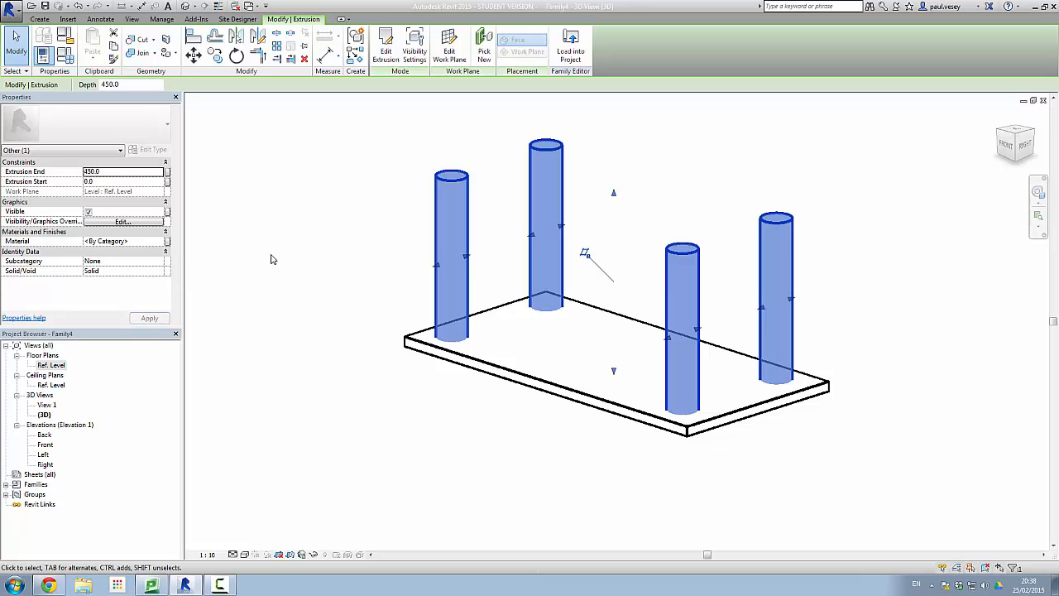
pyautogui.click(266, 285)
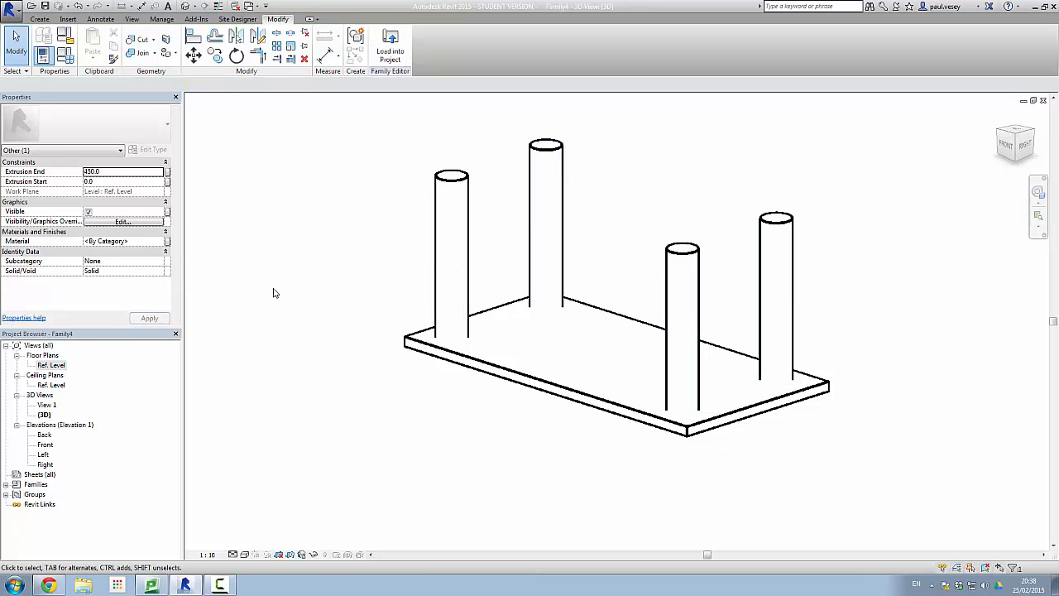
# Raise the slab to form the tabletop by setting its Extrusion Start to 400 mm and Extrusion End to 425 mm.
pyautogui.click(470, 362)
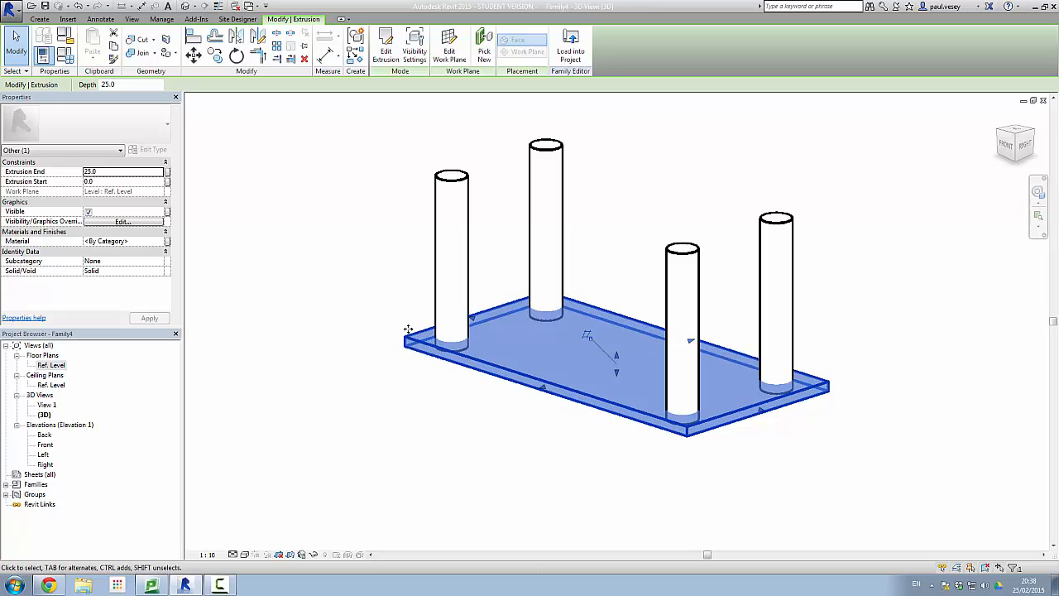
pyautogui.click(130, 182)
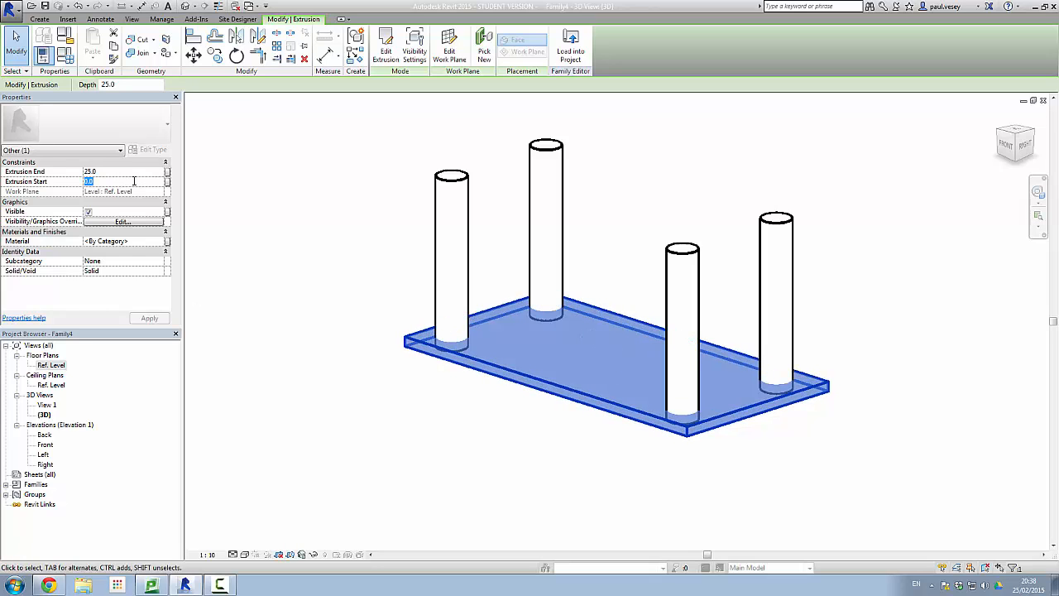
pyautogui.write('400')
pyautogui.click(97, 171)
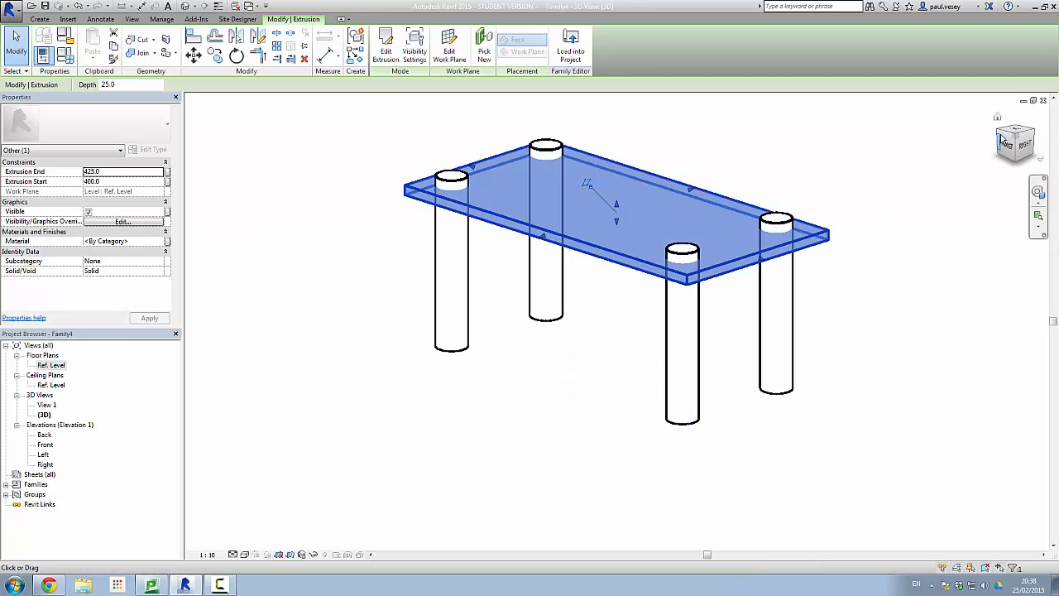
pyautogui.moveTo(1024, 140)
pyautogui.mouseDown()
pyautogui.moveTo(957, 150)
pyautogui.moveTo(1018, 149)
pyautogui.mouseUp()
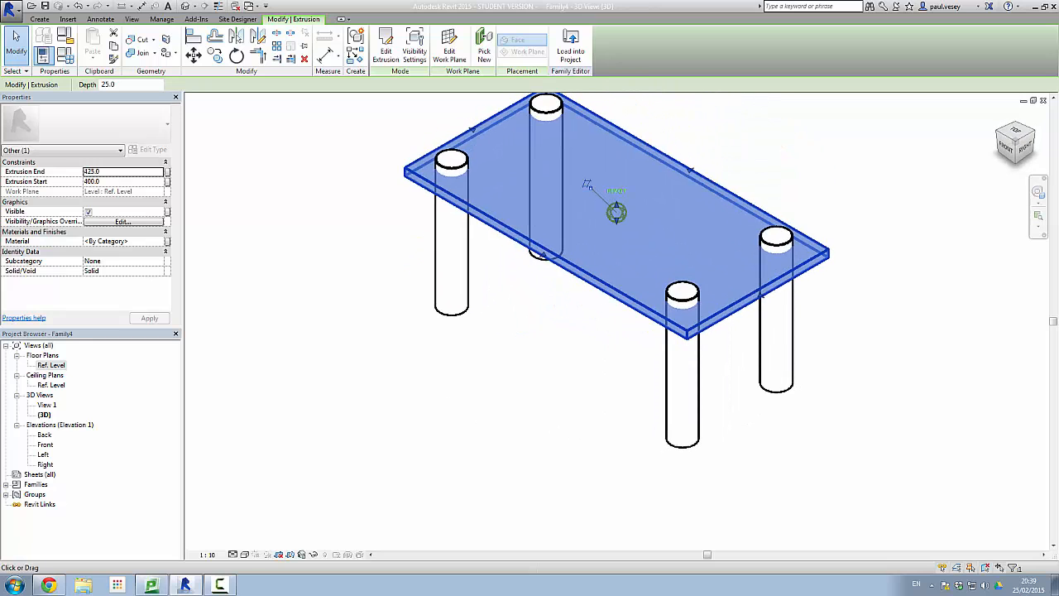
pyautogui.moveTo(819, 131); pyautogui.dragTo(754, 211, button='middle')
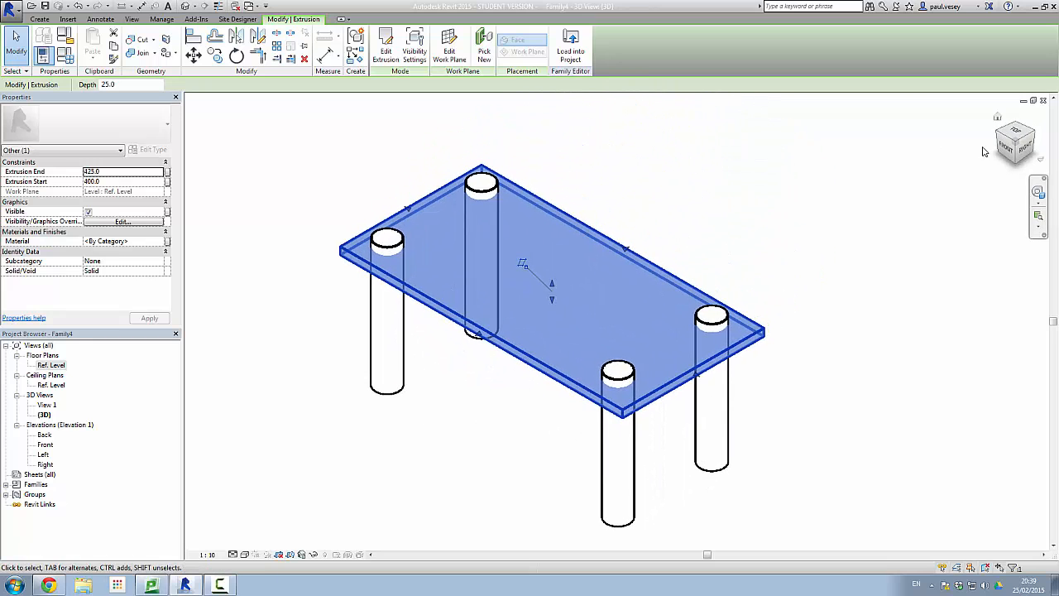
pyautogui.click(1017, 146)
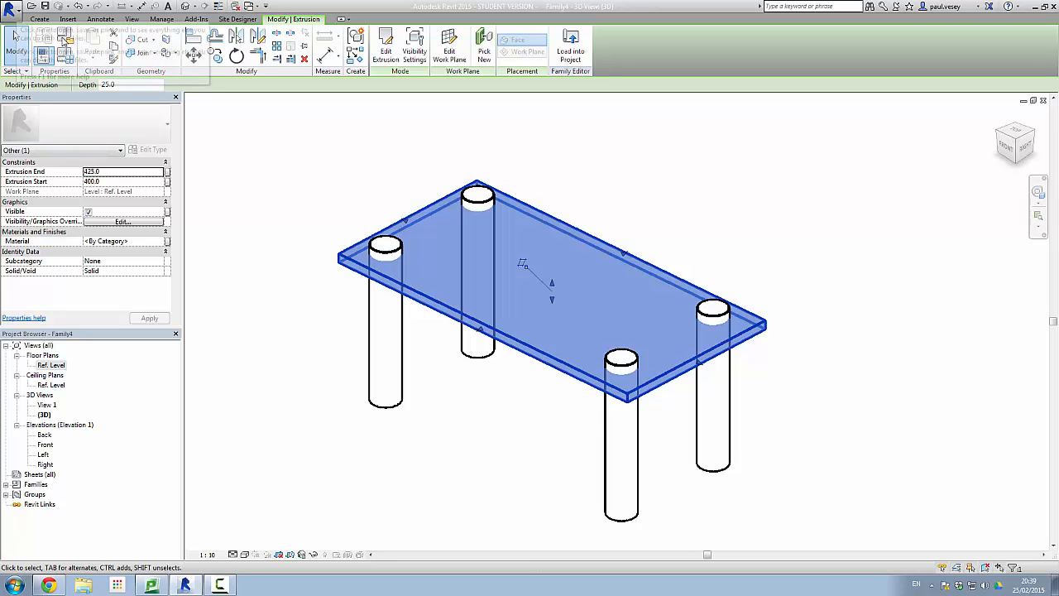
# Load the family into the project and place one table on Level 0, about 6500 mm from the right wall and 2600 mm from the upper wall.
pyautogui.click(571, 58)
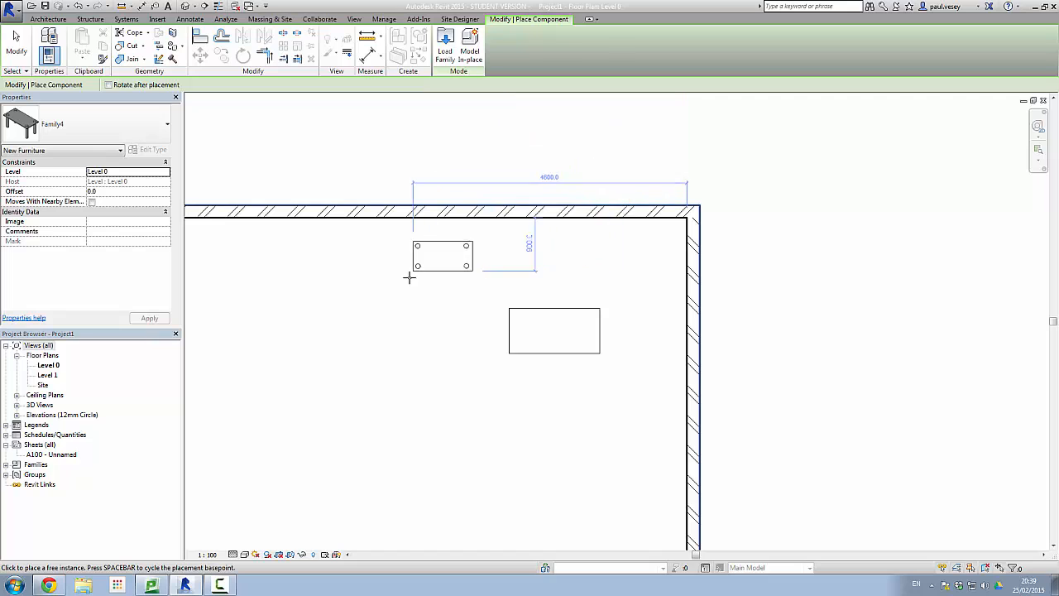
pyautogui.moveTo(411, 301); pyautogui.dragTo(584, 243, button='middle')
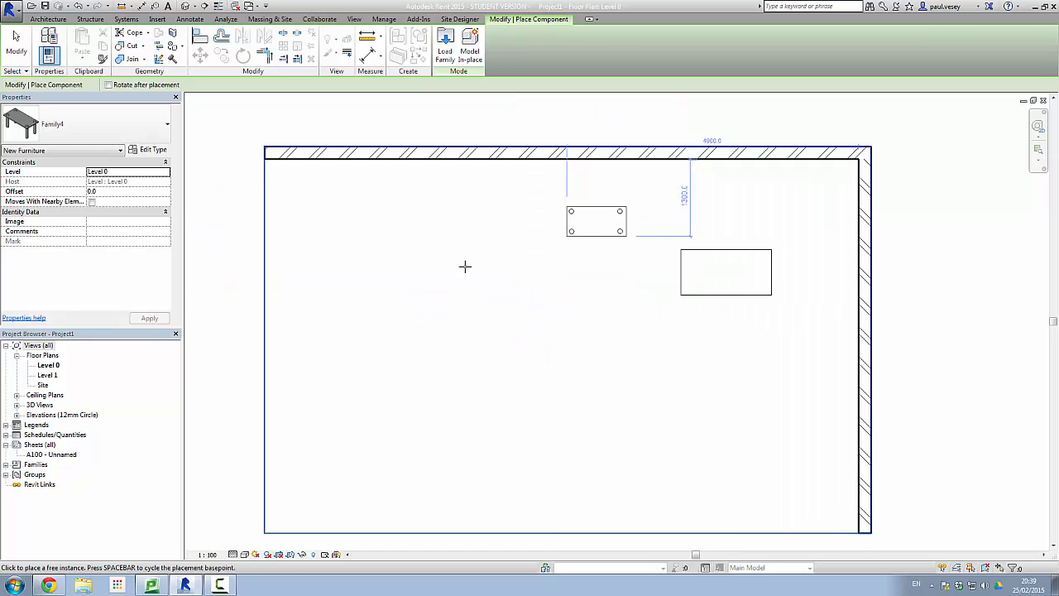
pyautogui.click(471, 312)
pyautogui.rightClick(540, 343)
pyautogui.click(571, 350)
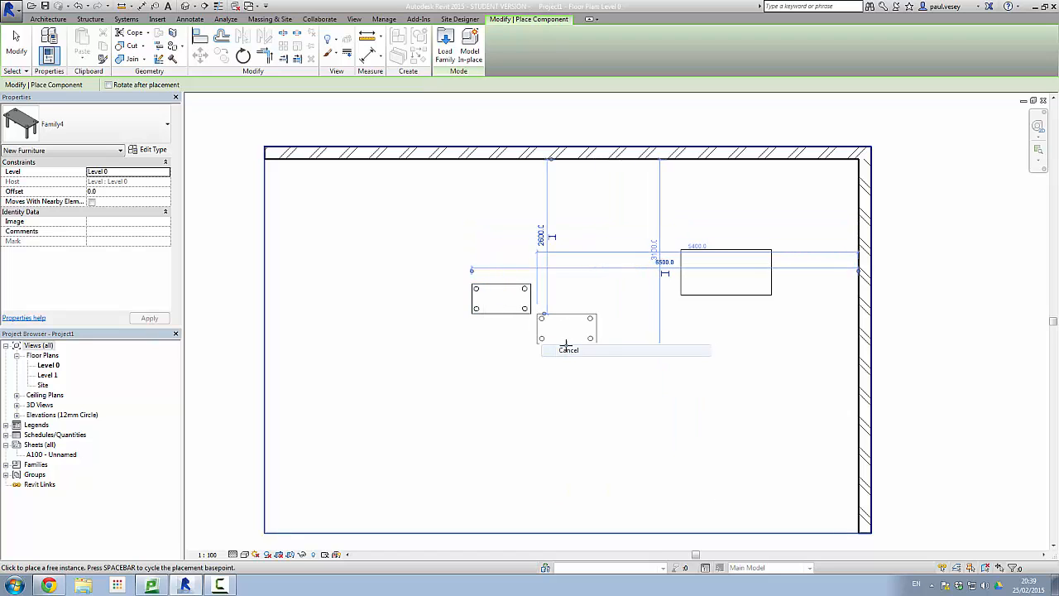
pyautogui.rightClick(461, 257)
pyautogui.click(489, 266)
pyautogui.click(489, 267)
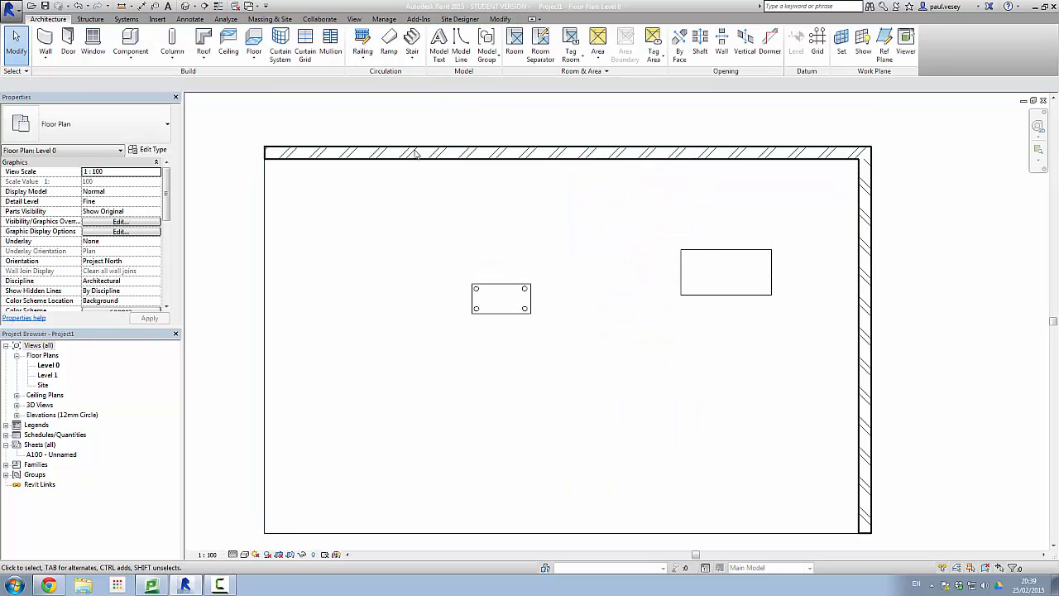
# Open the project's default 3D view and examine the placed table up close.
pyautogui.click(355, 19)
pyautogui.click(349, 56)
pyautogui.click(376, 78)
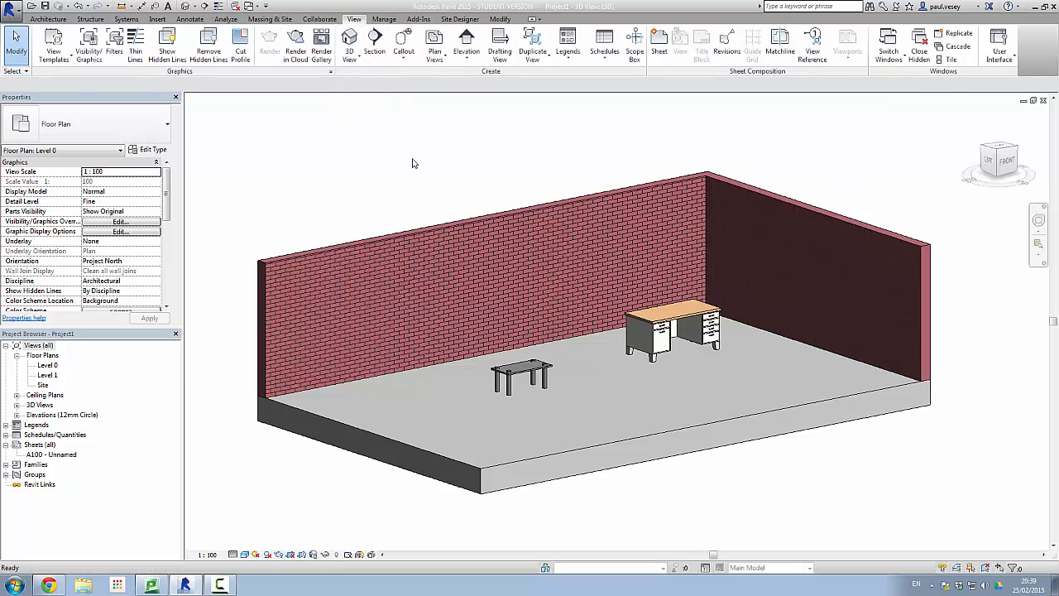
pyautogui.scroll(5, 540, 387)
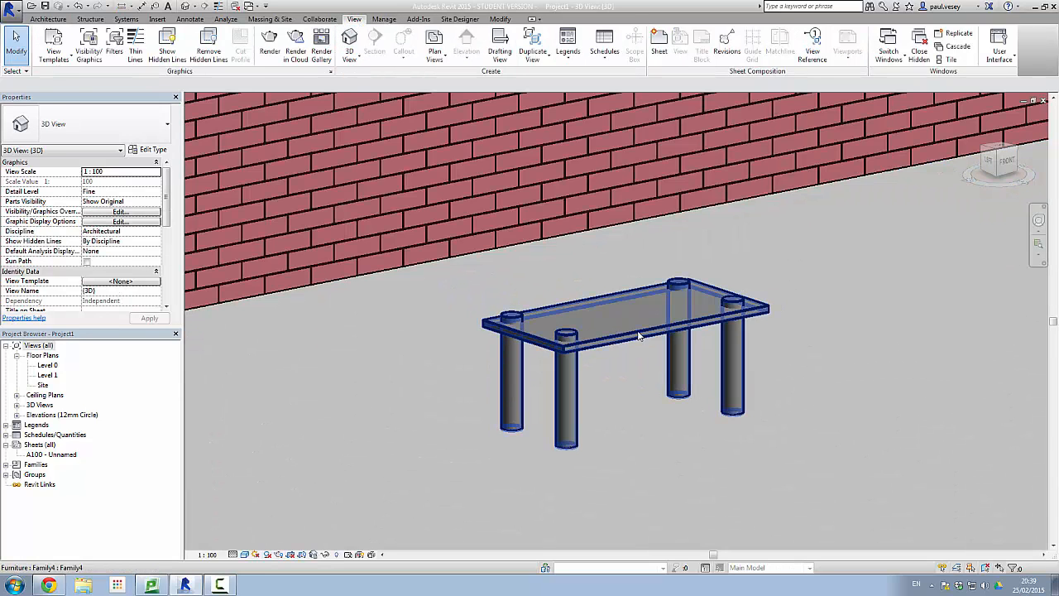
pyautogui.click(567, 421)
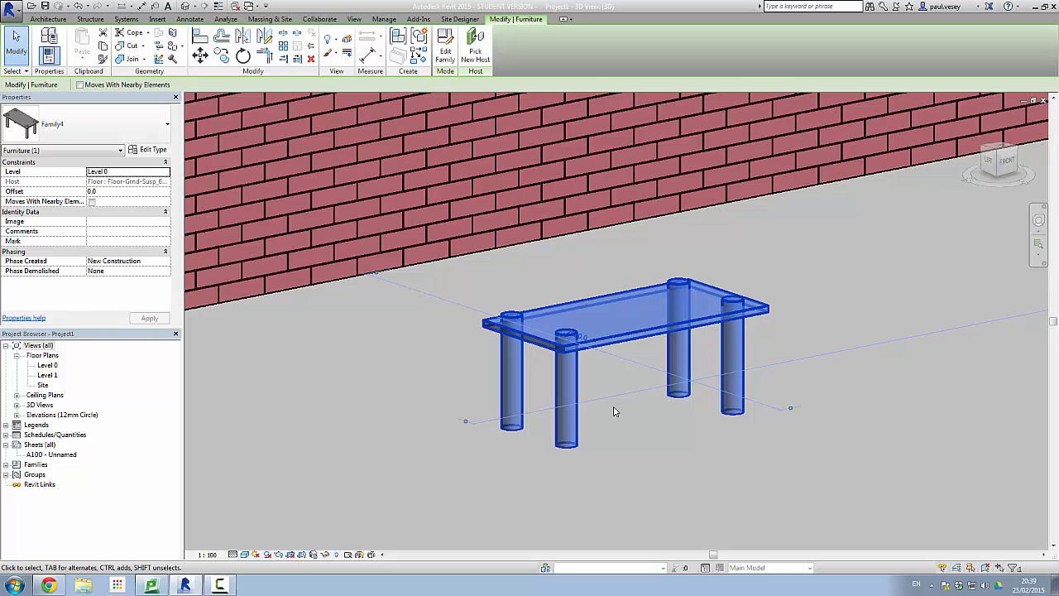
pyautogui.click(646, 240)
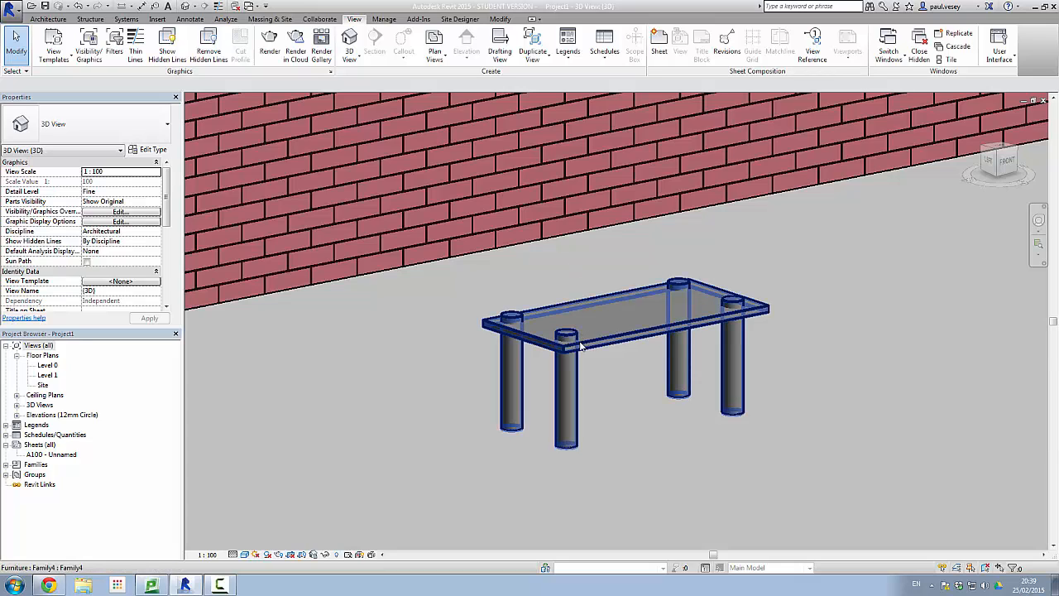
# Switch back from the project to the table family's default 3D view.
pyautogui.click(251, 6)
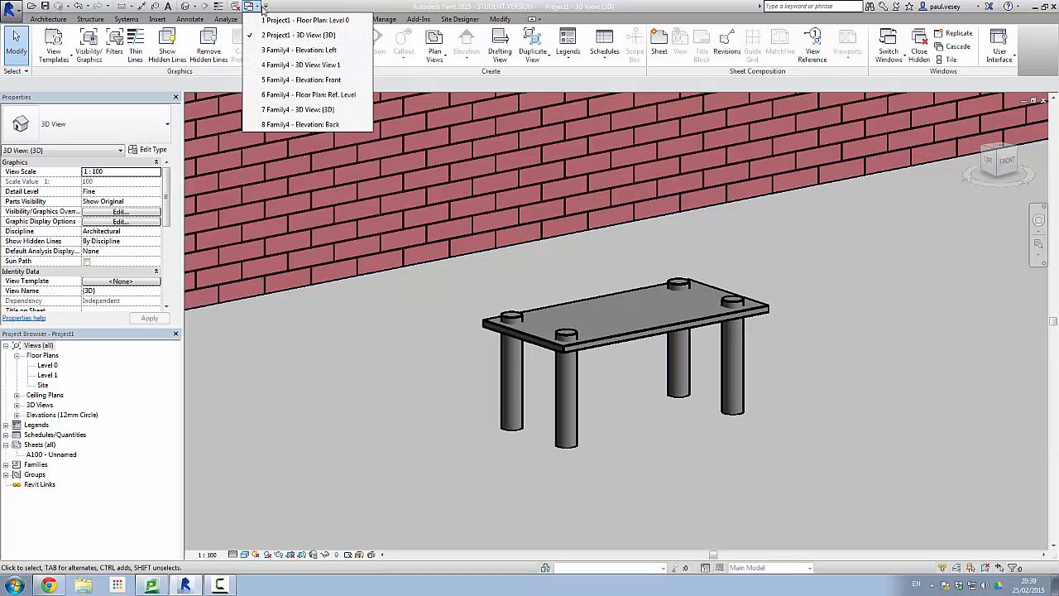
pyautogui.click(299, 110)
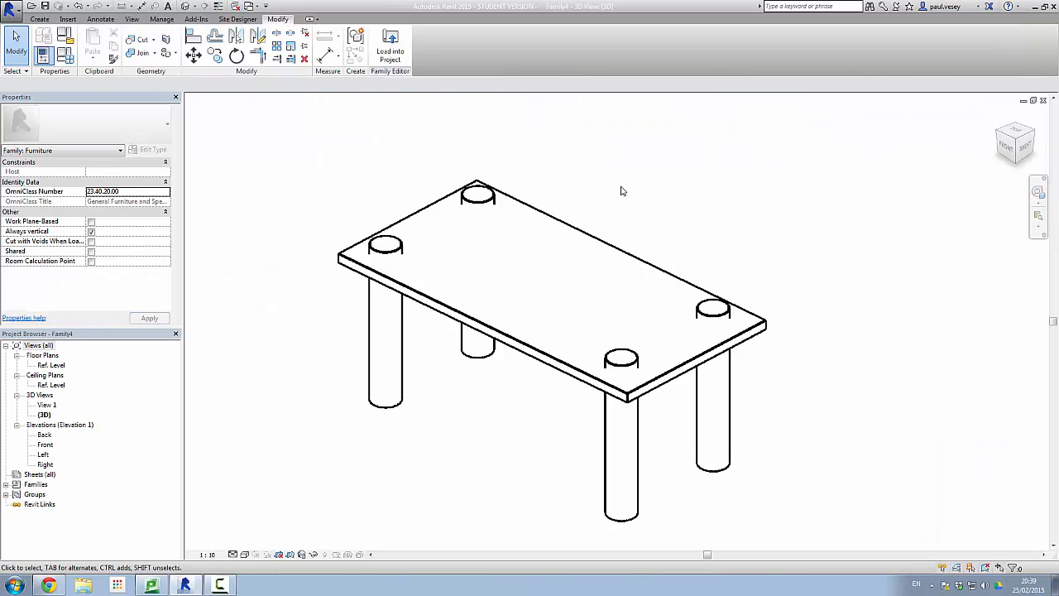
pyautogui.moveTo(623, 191); pyautogui.dragTo(608, 185, button='middle')
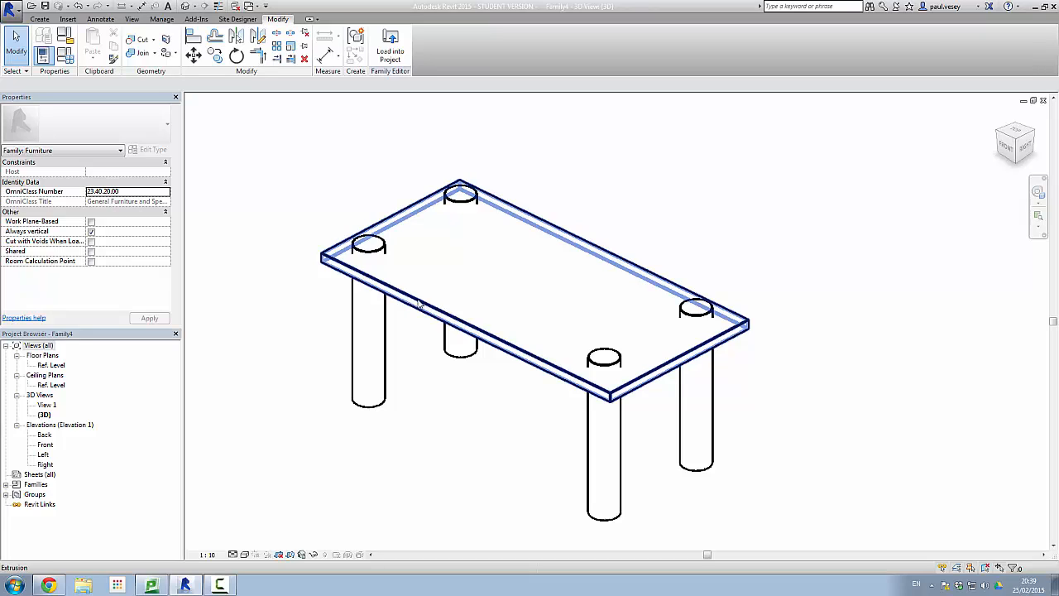
# Examine the list of materials available in the family without changing any of them.
pyautogui.click(165, 20)
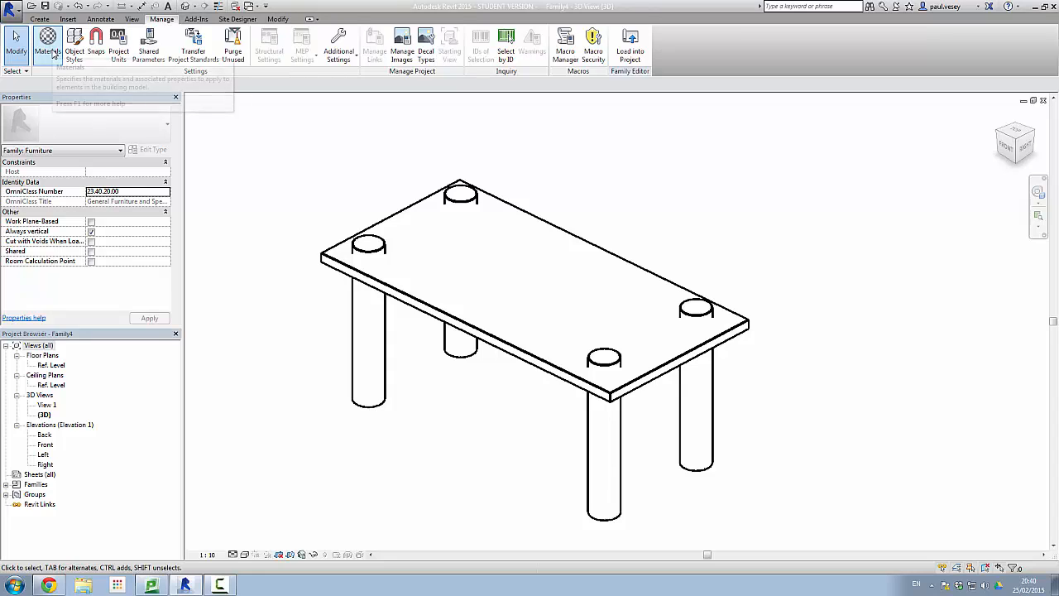
pyautogui.click(61, 62)
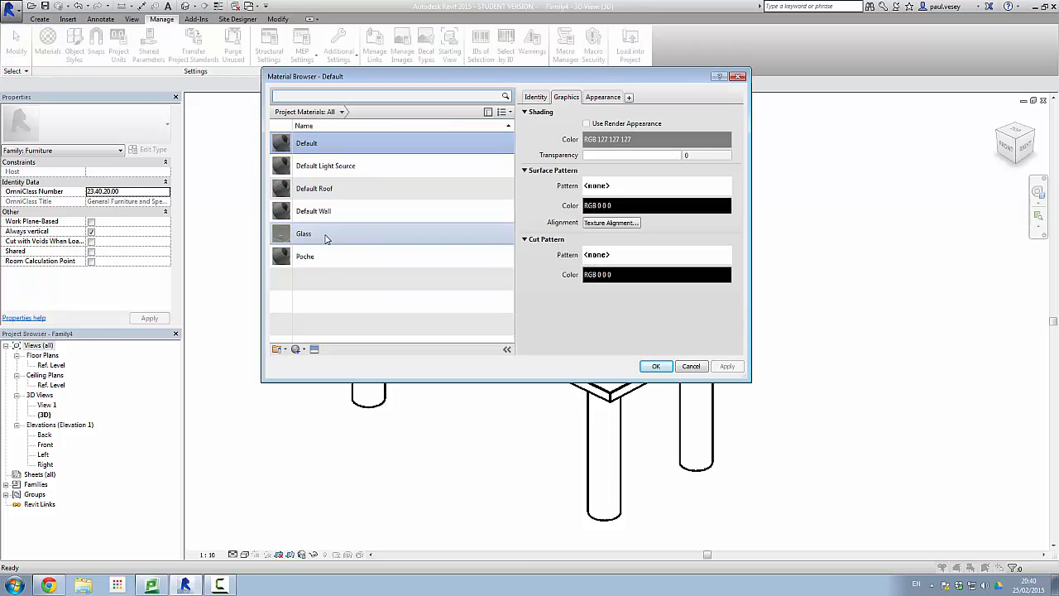
pyautogui.moveTo(435, 77); pyautogui.dragTo(205, 21)
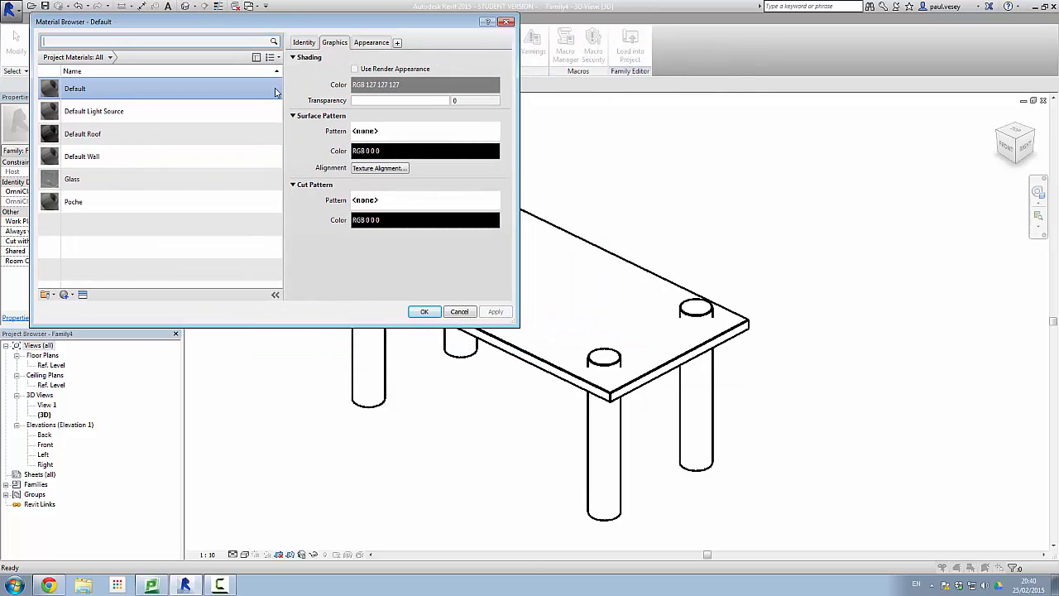
pyautogui.click(460, 312)
# Assign the Glass material to the tabletop extrusion.
pyautogui.click(461, 324)
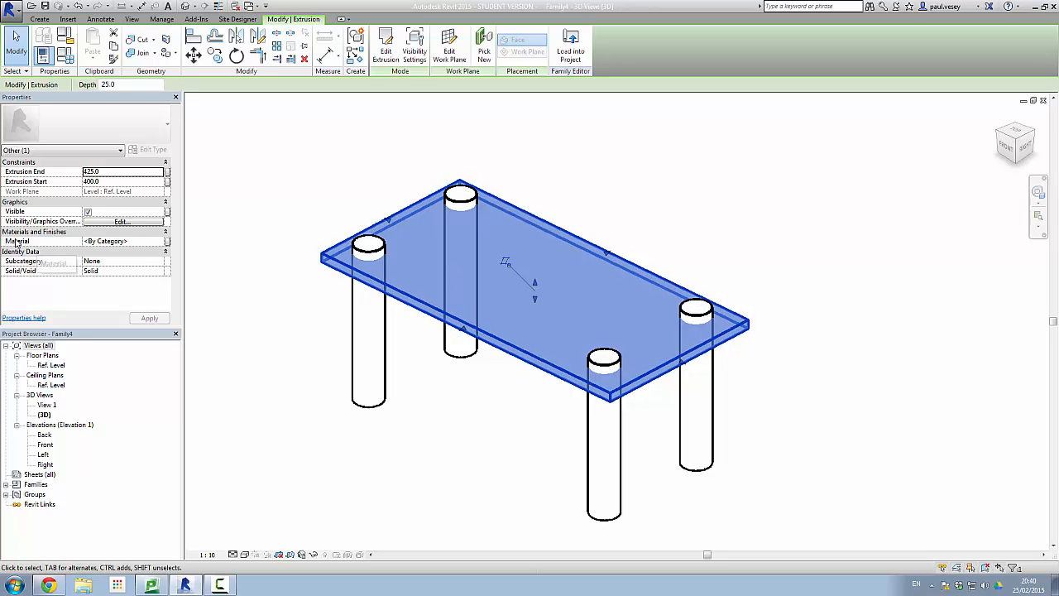
pyautogui.click(147, 242)
pyautogui.click(165, 241)
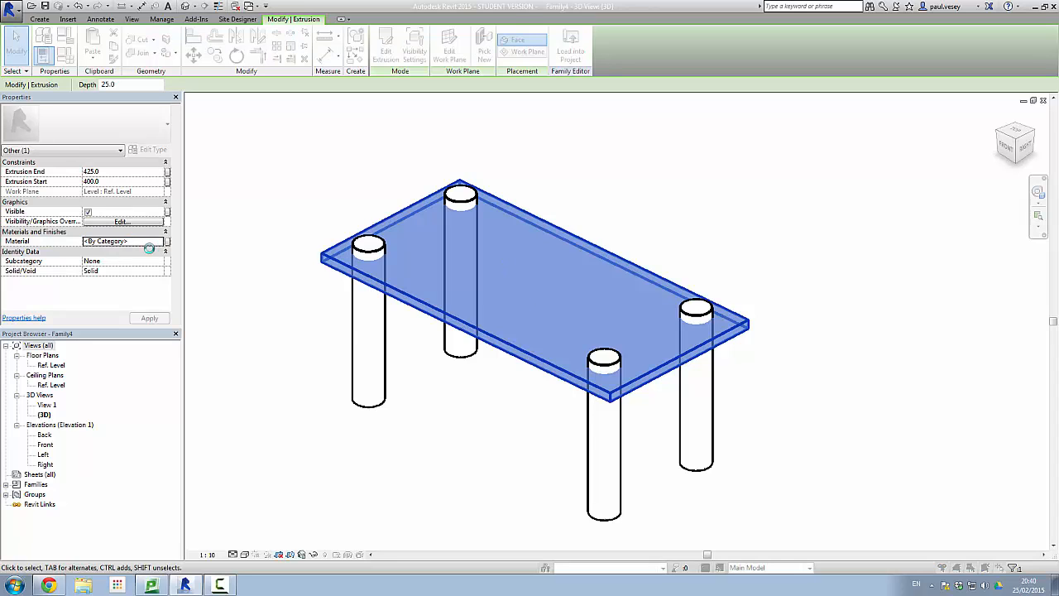
pyautogui.click(218, 185)
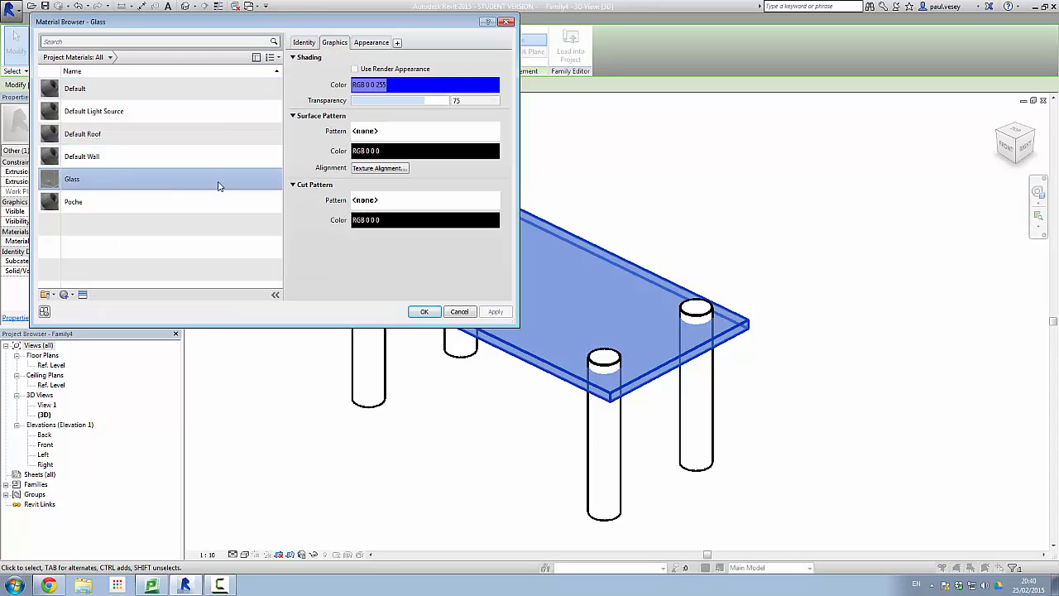
pyautogui.click(424, 311)
pyautogui.click(263, 271)
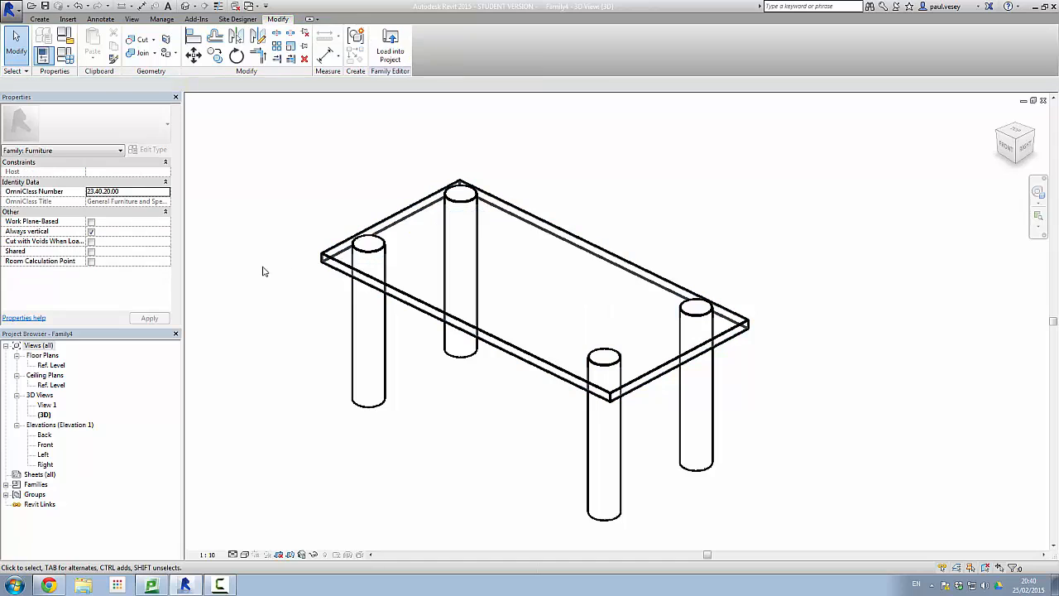
# Create a new material in the family and name it Chrome.
pyautogui.click(354, 344)
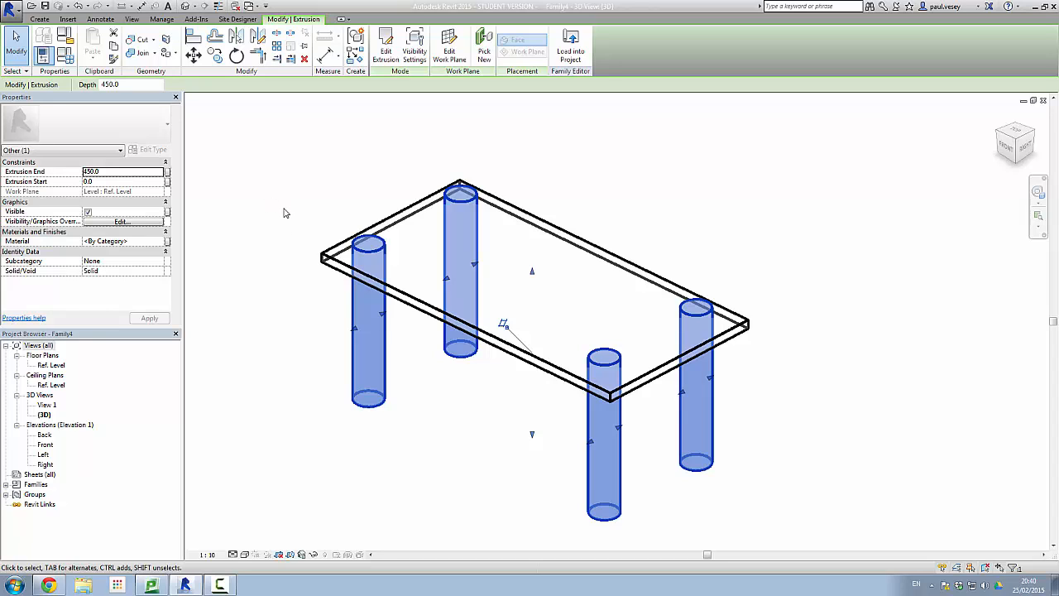
pyautogui.click(260, 273)
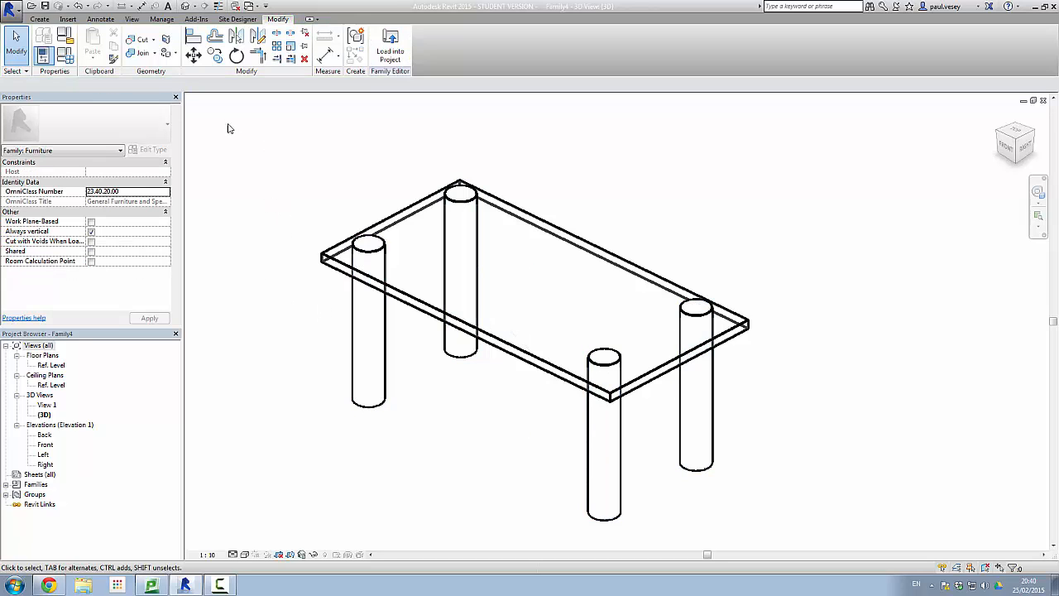
pyautogui.click(162, 20)
pyautogui.click(47, 50)
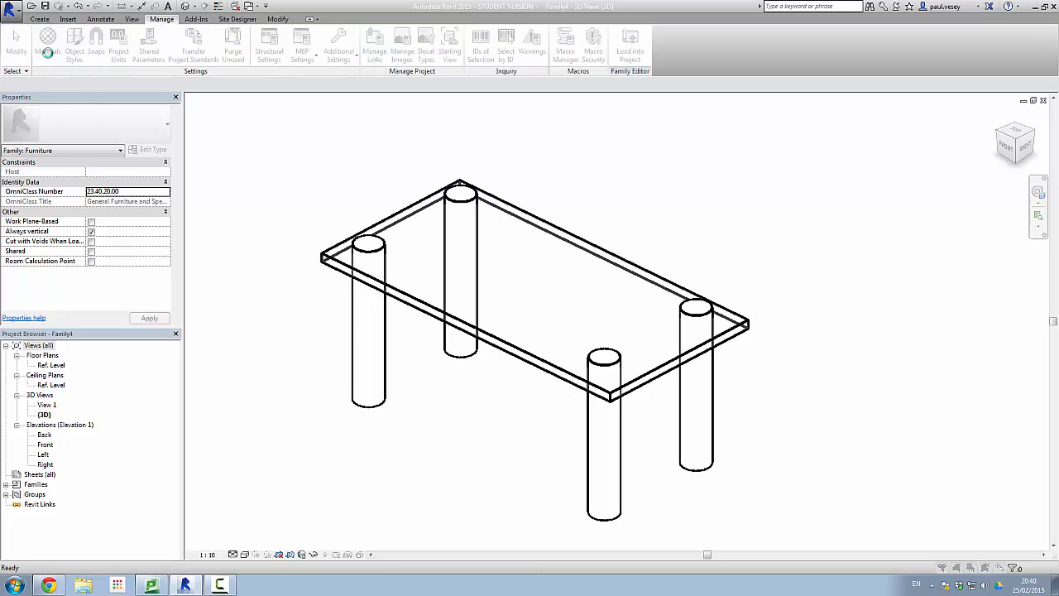
pyautogui.moveTo(200, 21); pyautogui.dragTo(355, 69)
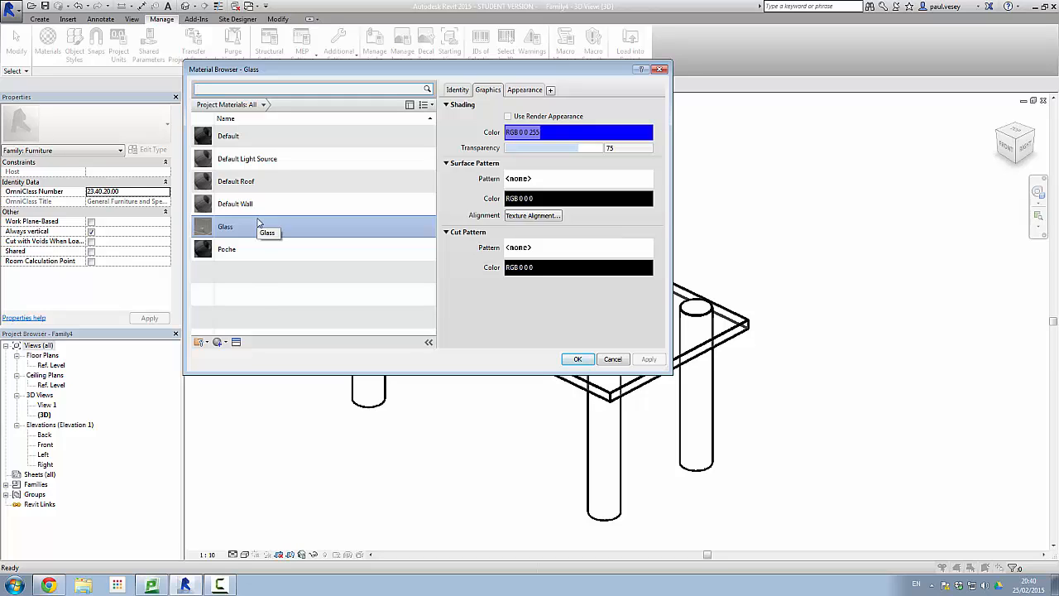
pyautogui.click(225, 342)
pyautogui.click(242, 352)
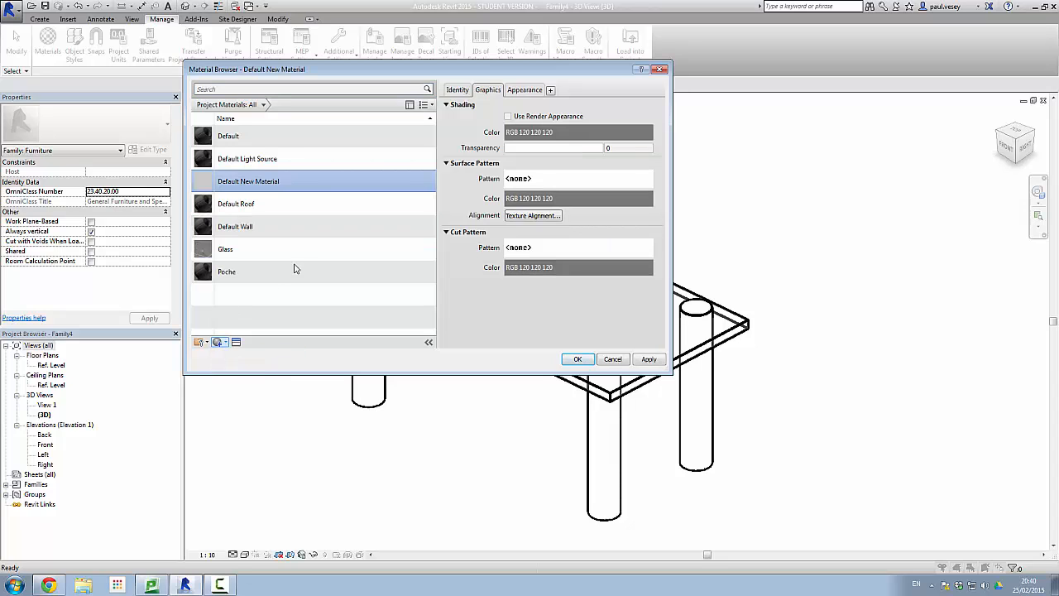
pyautogui.rightClick(255, 184)
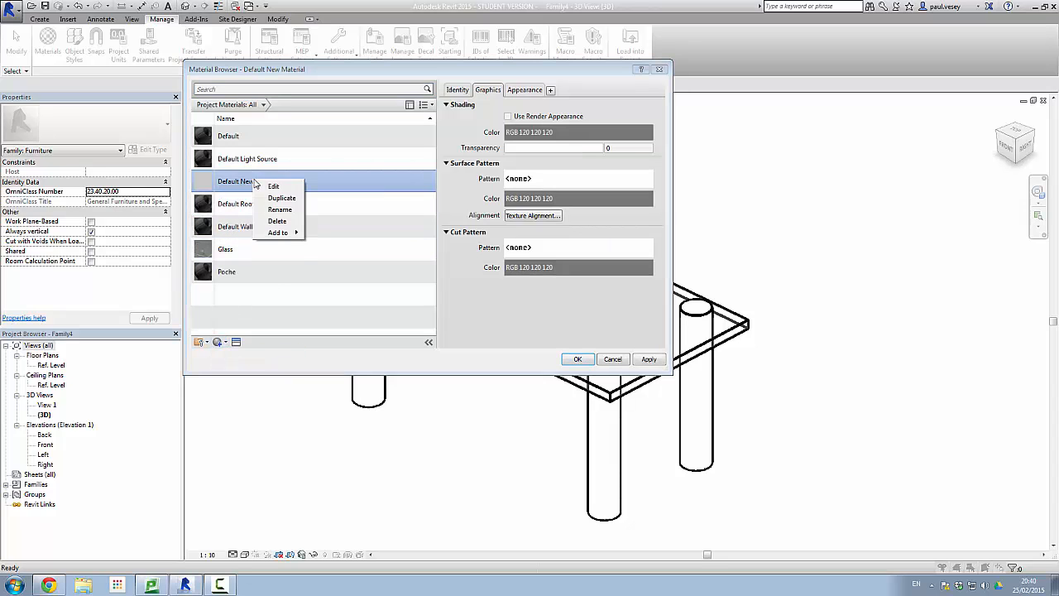
pyautogui.click(280, 209)
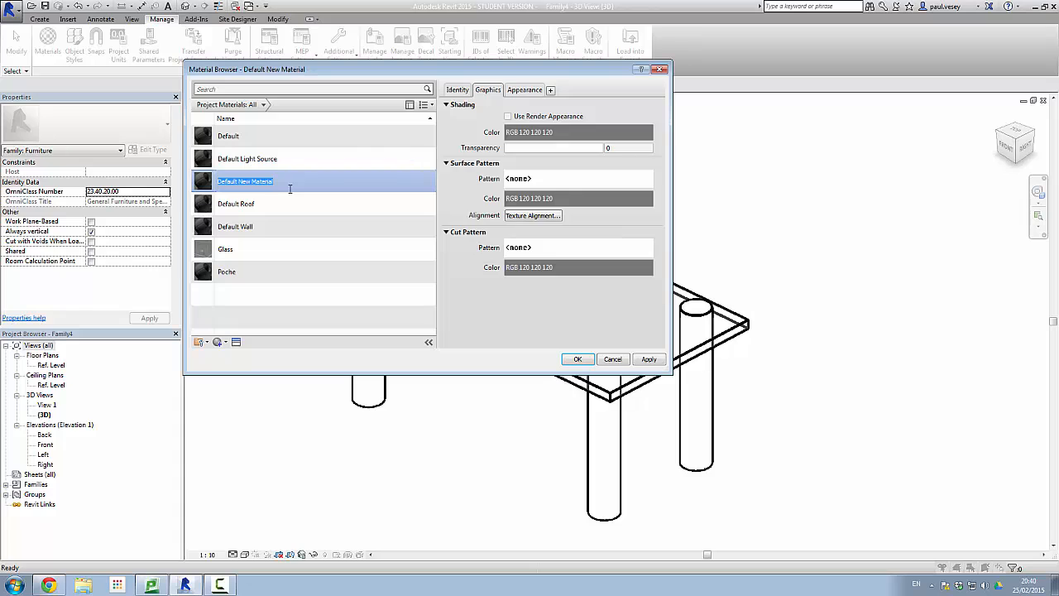
pyautogui.write('Chrome')
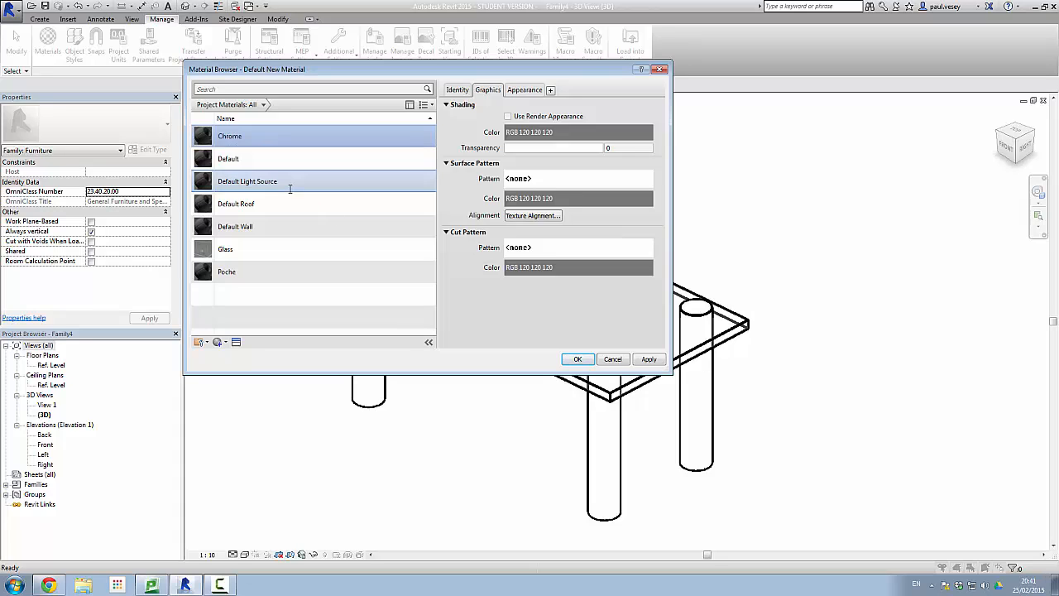
# Delete the Poche, Default Wall, Default Roof, Default Light Source and Default materials from the family.
pyautogui.click(273, 162)
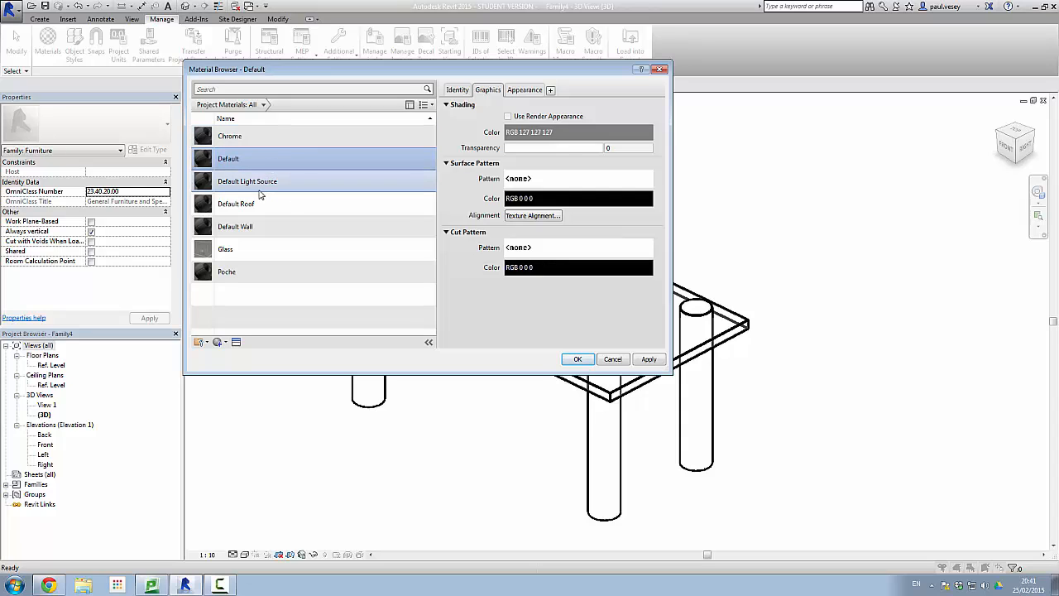
pyautogui.click(245, 273)
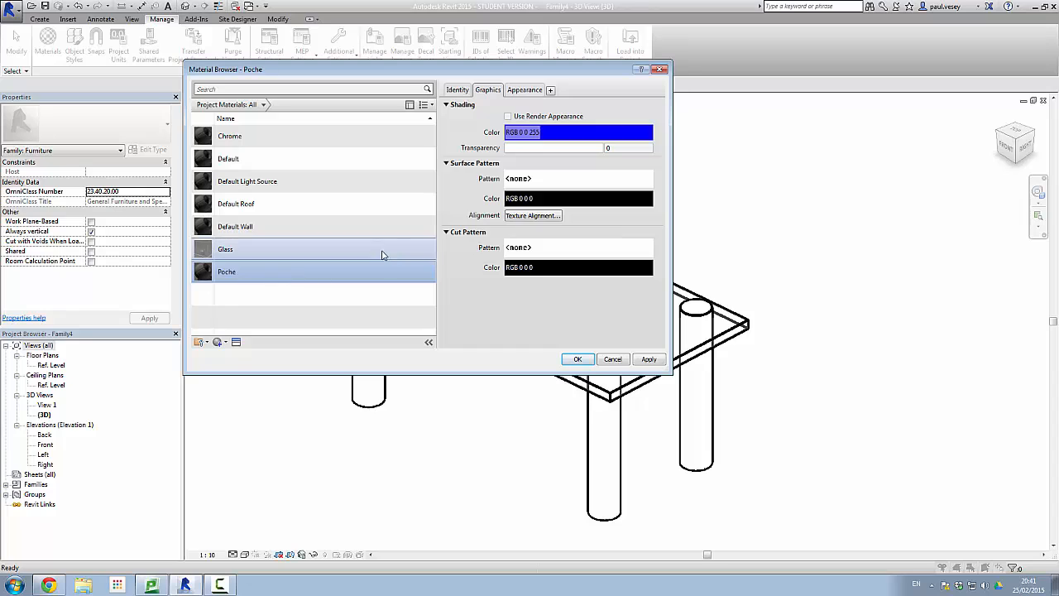
pyautogui.rightClick(259, 278)
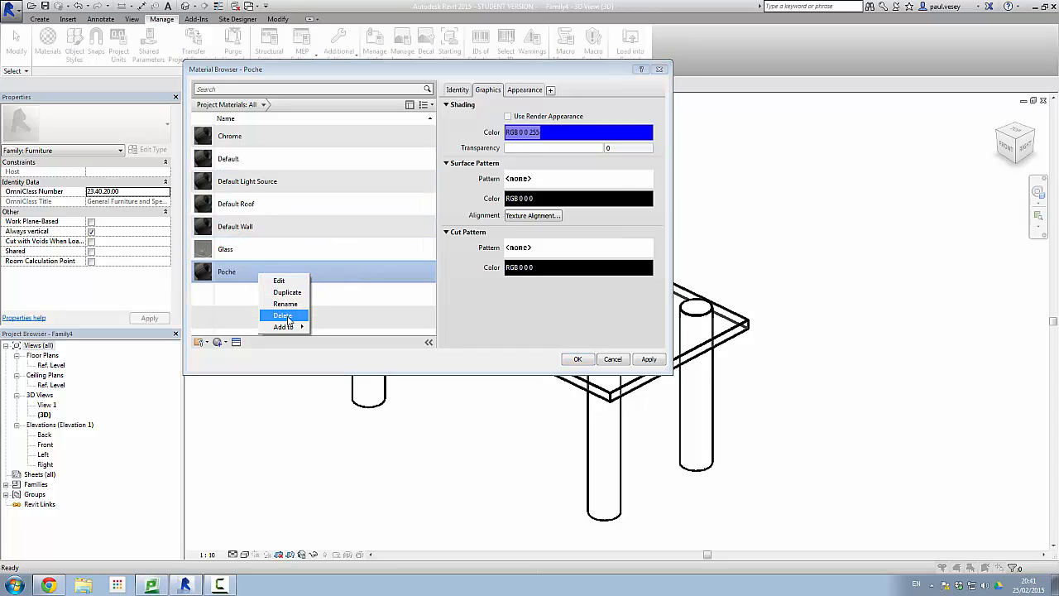
pyautogui.click(282, 315)
pyautogui.rightClick(267, 228)
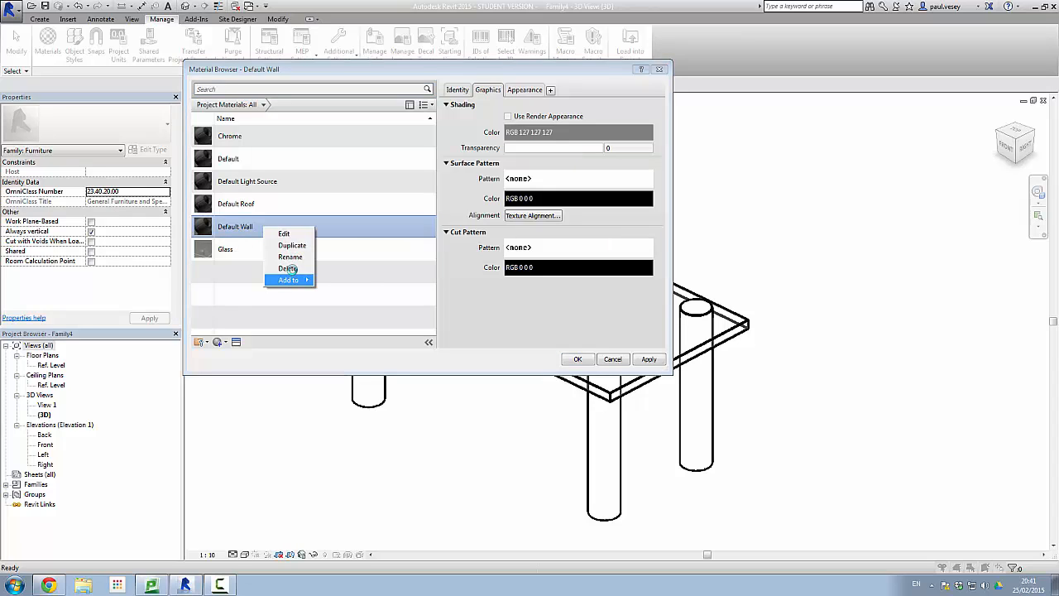
pyautogui.click(288, 269)
pyautogui.rightClick(270, 207)
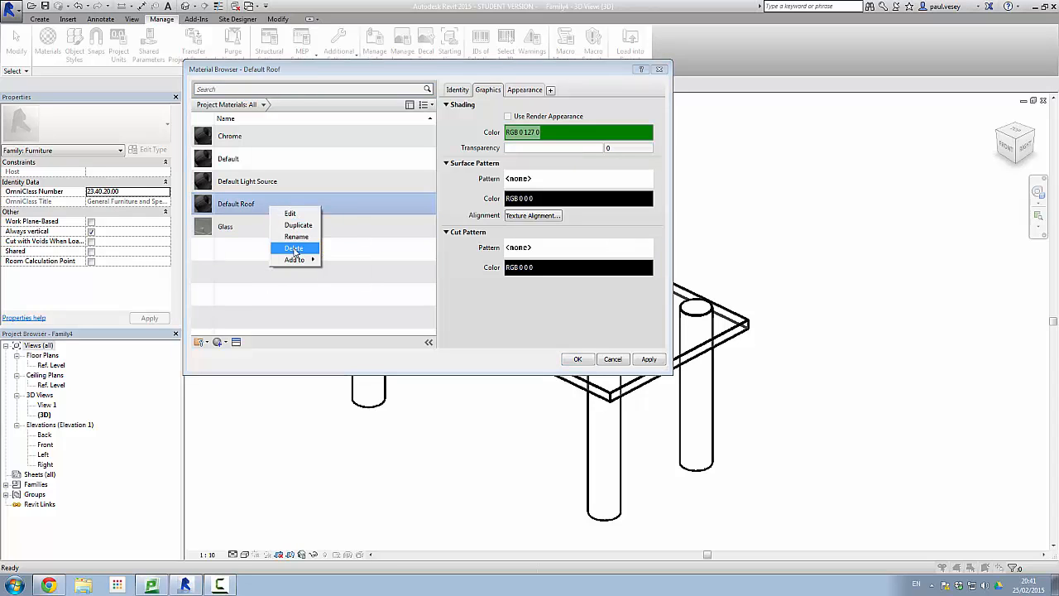
pyautogui.click(294, 249)
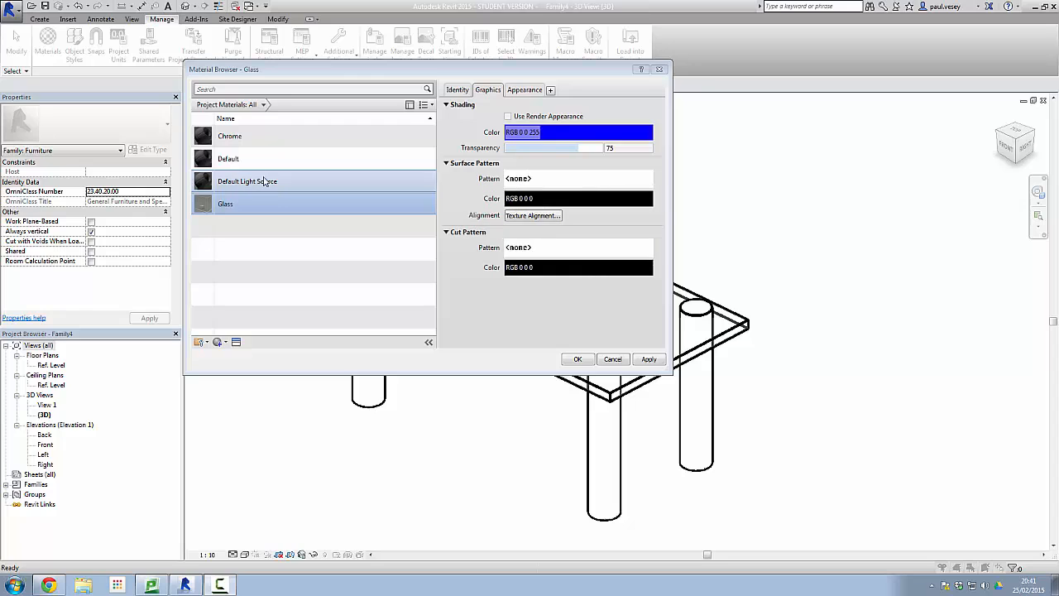
pyautogui.rightClick(265, 180)
pyautogui.click(291, 220)
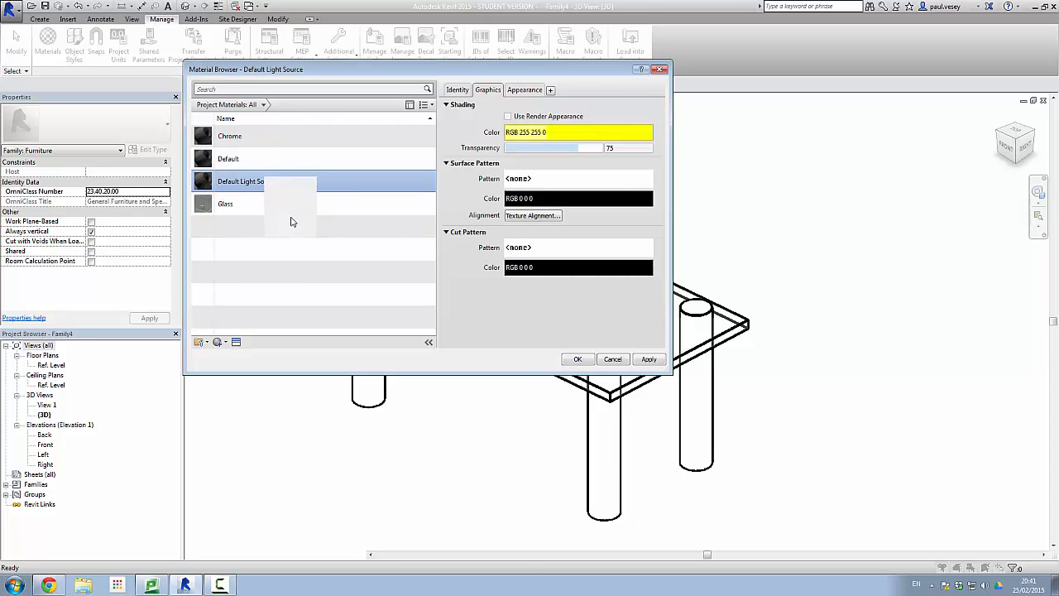
pyautogui.rightClick(257, 158)
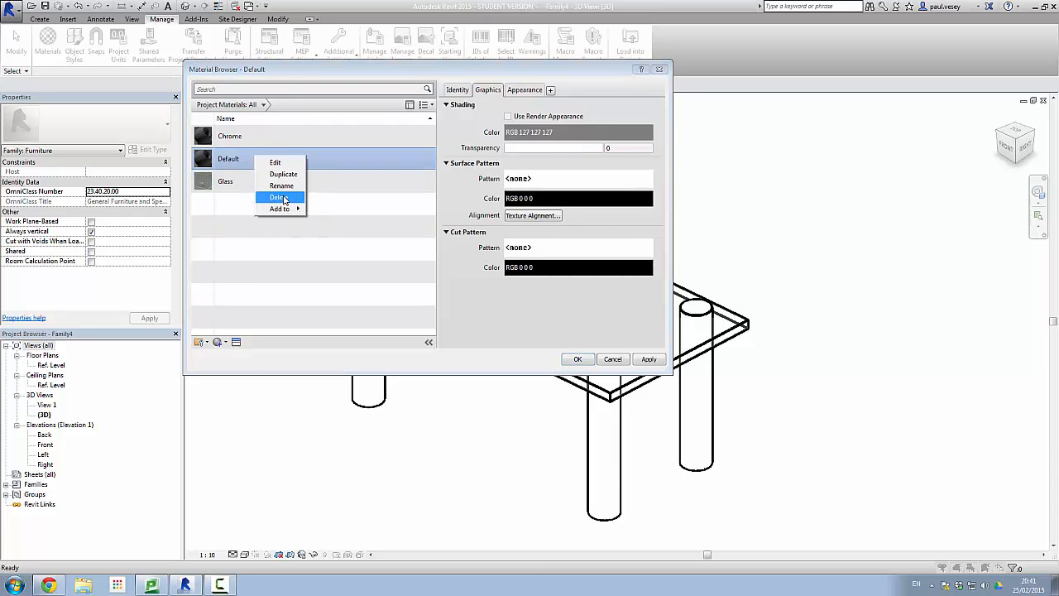
pyautogui.click(283, 199)
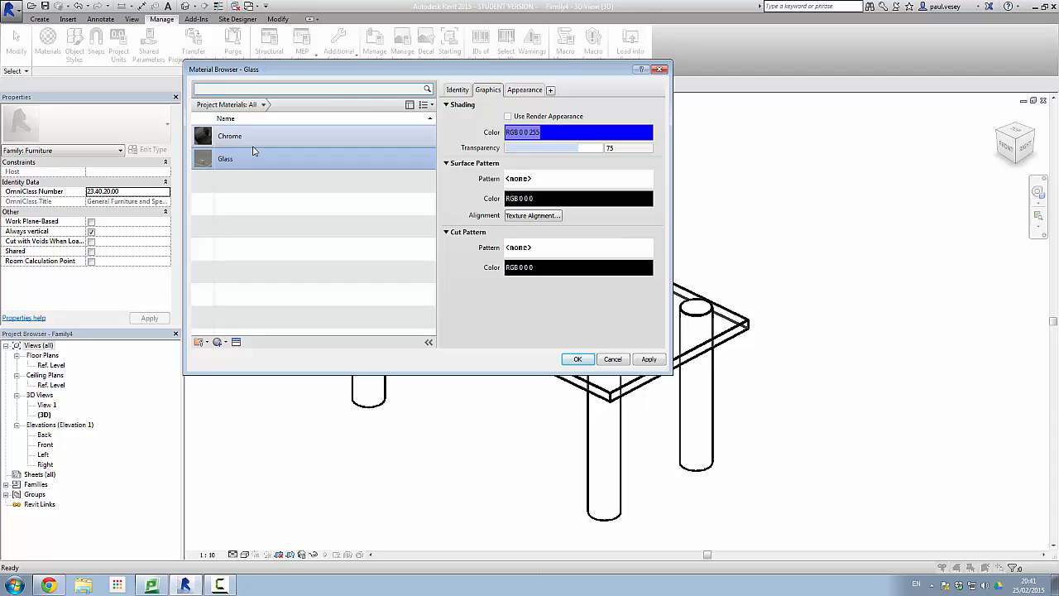
# Apply the Chrome - Polished appearance asset from the Autodesk library's Metal category to the Chrome material.
pyautogui.click(258, 139)
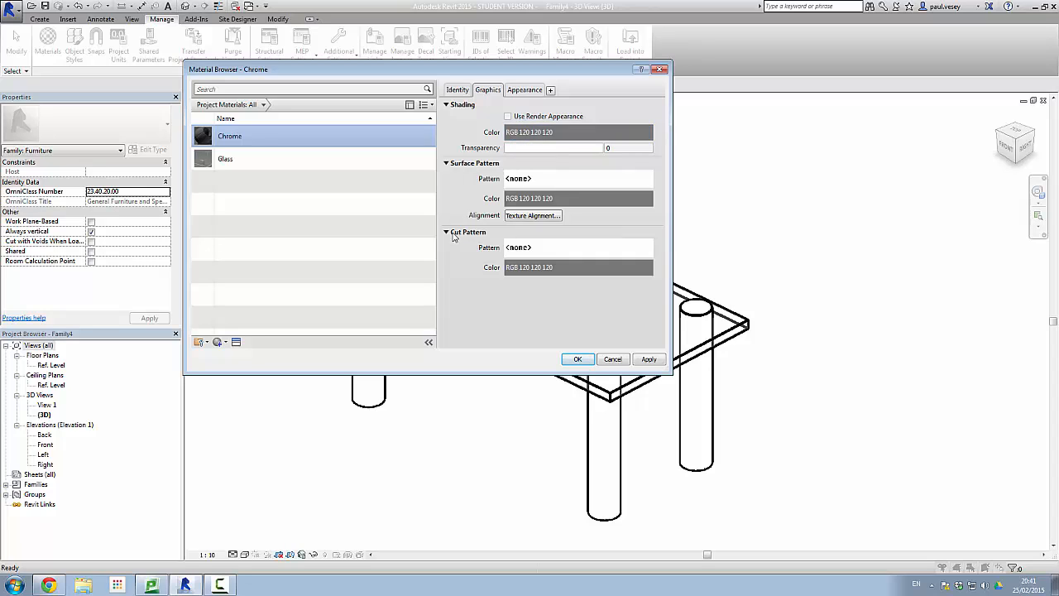
pyautogui.moveTo(363, 73); pyautogui.dragTo(265, 69)
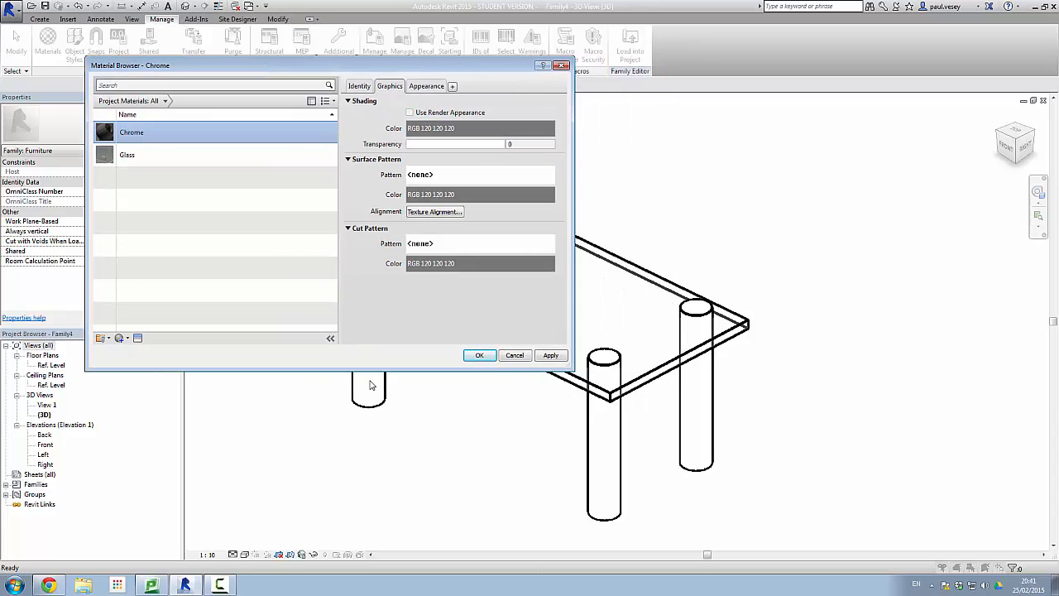
pyautogui.click(137, 339)
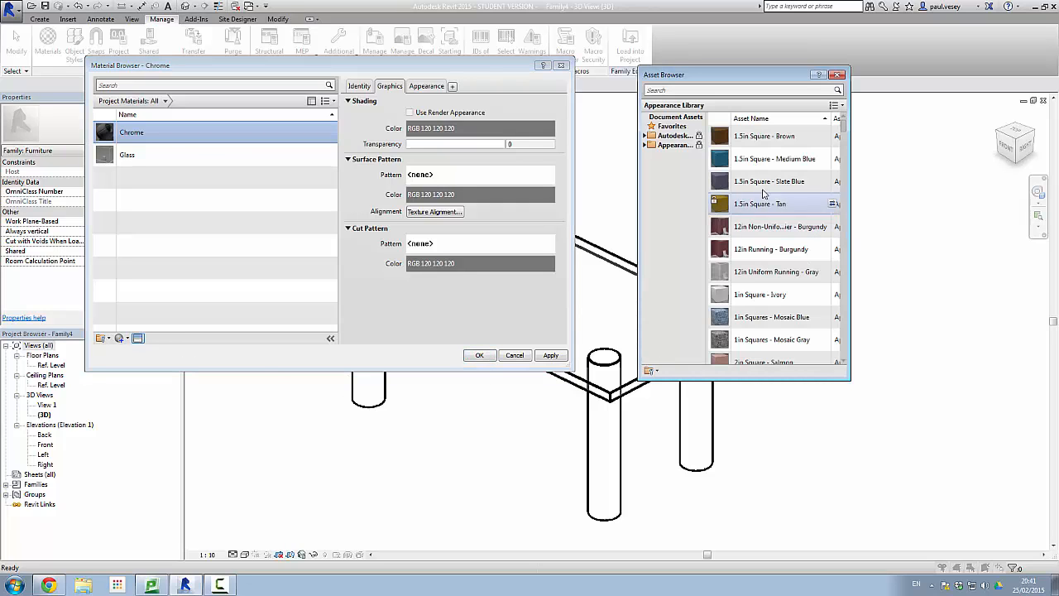
pyautogui.moveTo(698, 63); pyautogui.dragTo(664, 39)
pyautogui.moveTo(811, 199); pyautogui.dragTo(991, 199)
pyautogui.moveTo(825, 361); pyautogui.dragTo(811, 527)
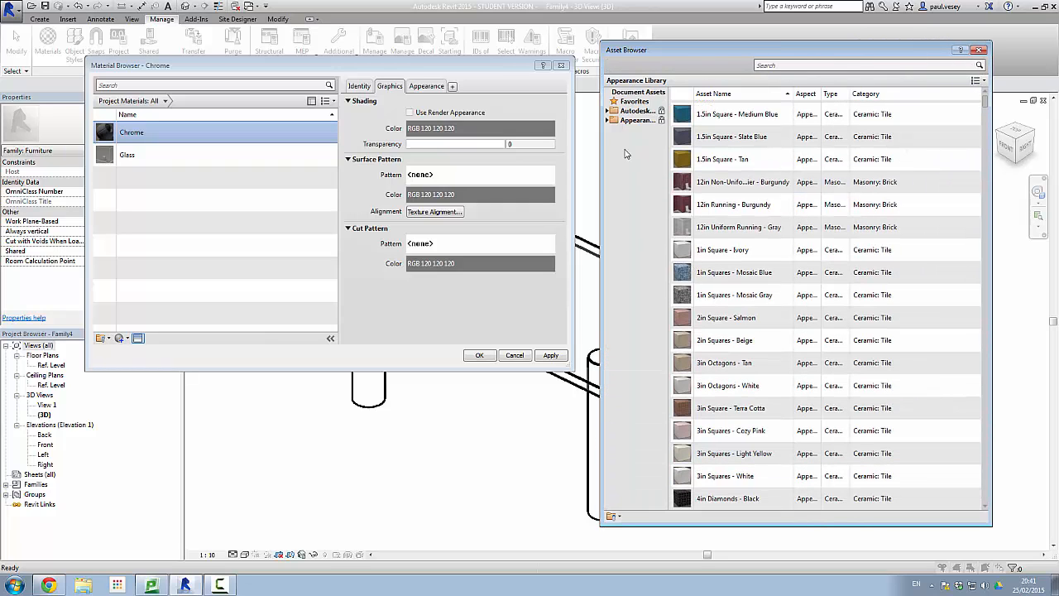
pyautogui.click(614, 110)
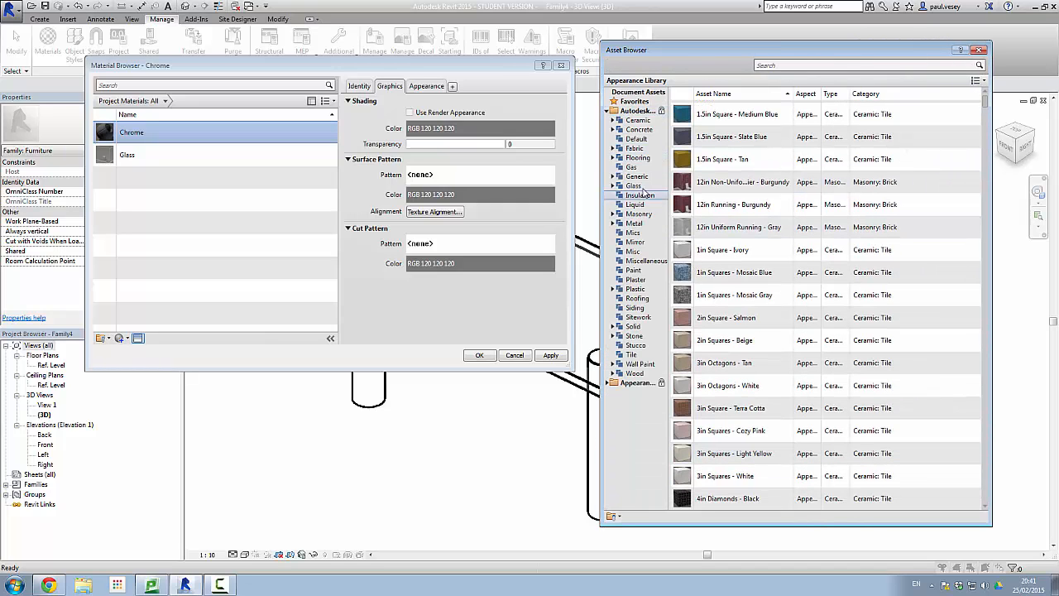
pyautogui.click(638, 225)
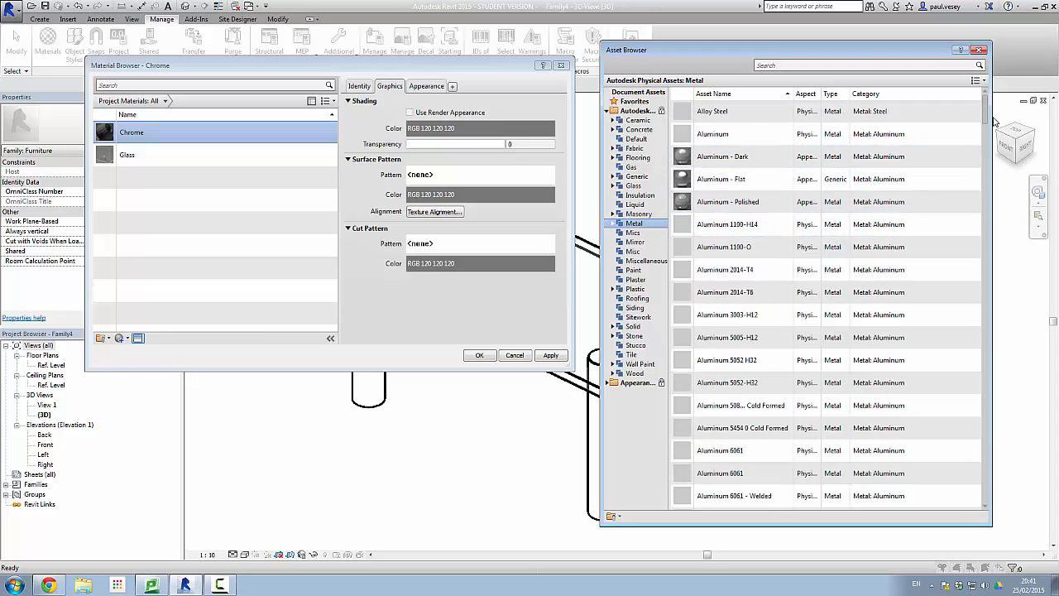
pyautogui.moveTo(987, 118); pyautogui.dragTo(987, 125)
pyautogui.moveTo(985, 142); pyautogui.dragTo(980, 206)
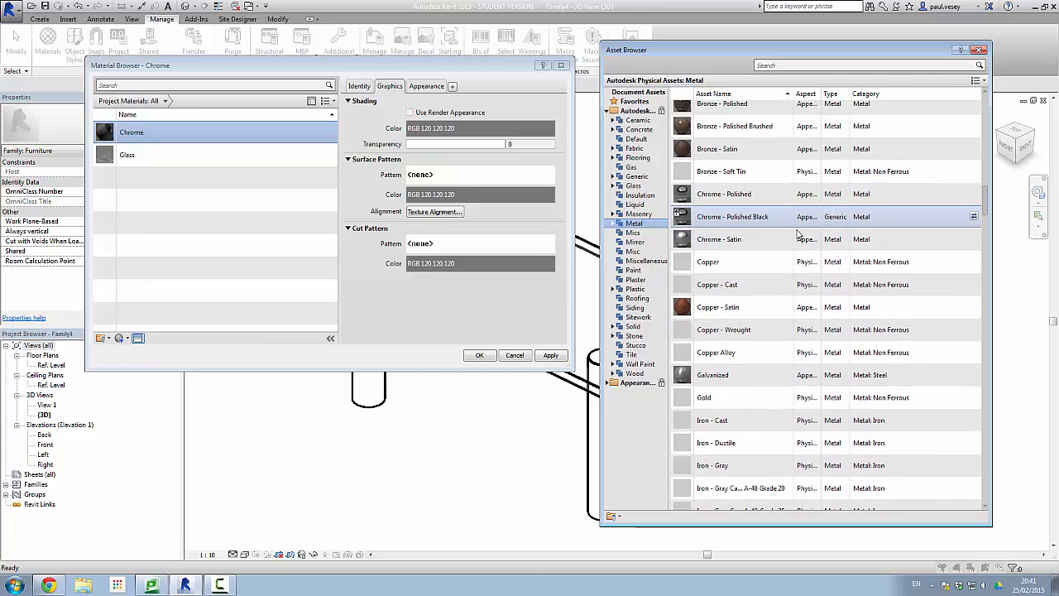
pyautogui.doubleClick(728, 197)
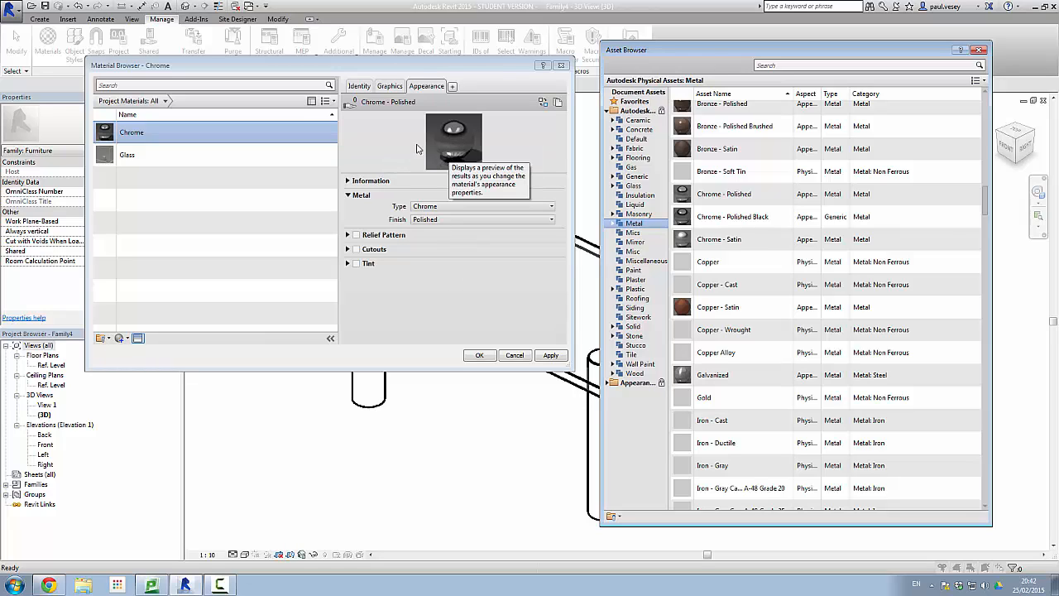
# Try using the render appearance for the Chrome material's shading.
pyautogui.click(390, 86)
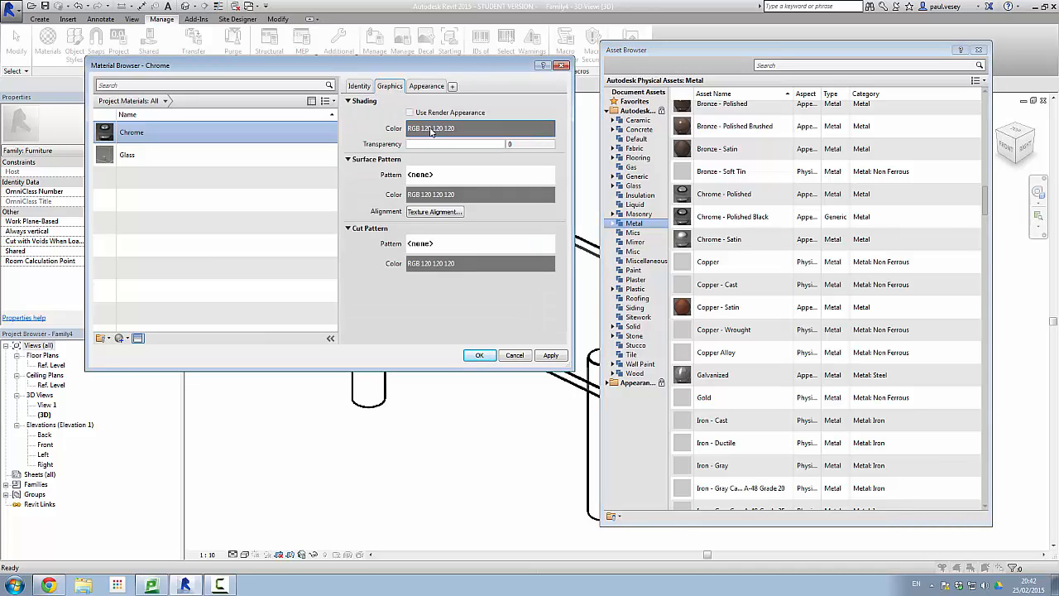
pyautogui.click(410, 113)
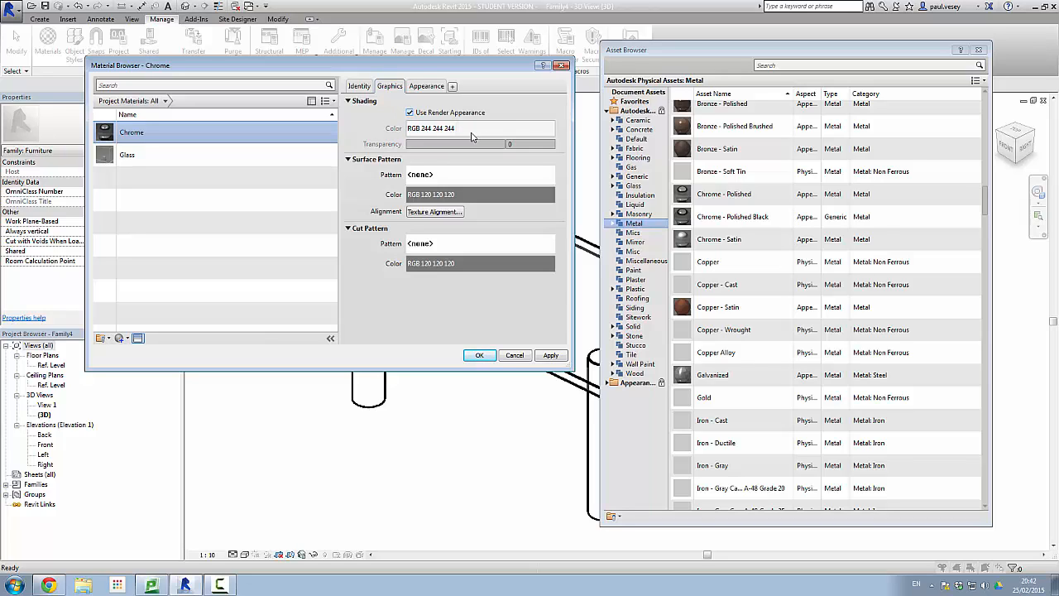
pyautogui.click(411, 113)
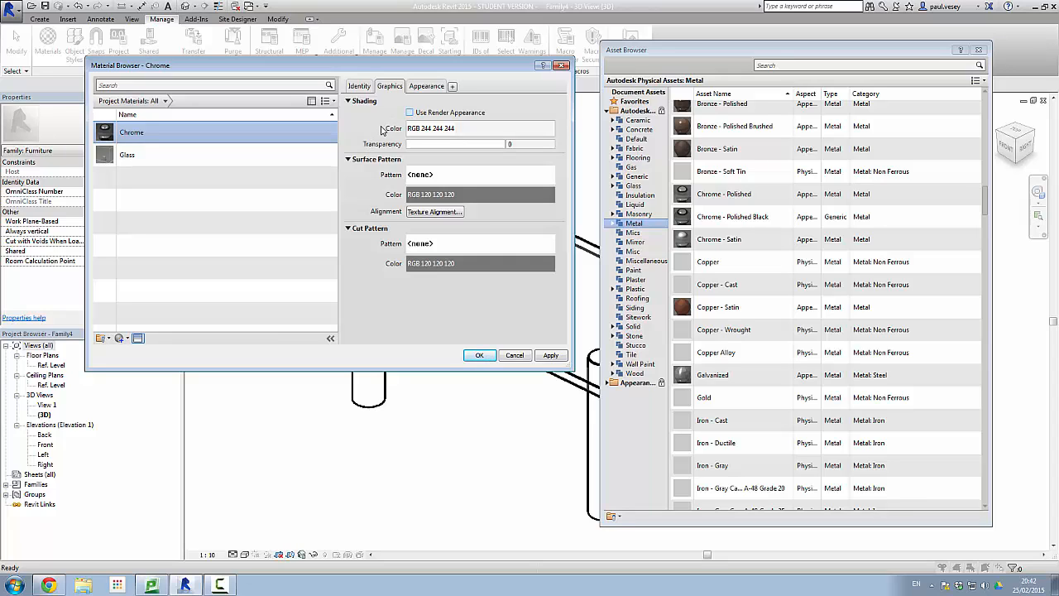
# Set the Chrome material's shading color to RGB 120-120-120, apply it and accept the material changes.
pyautogui.click(461, 129)
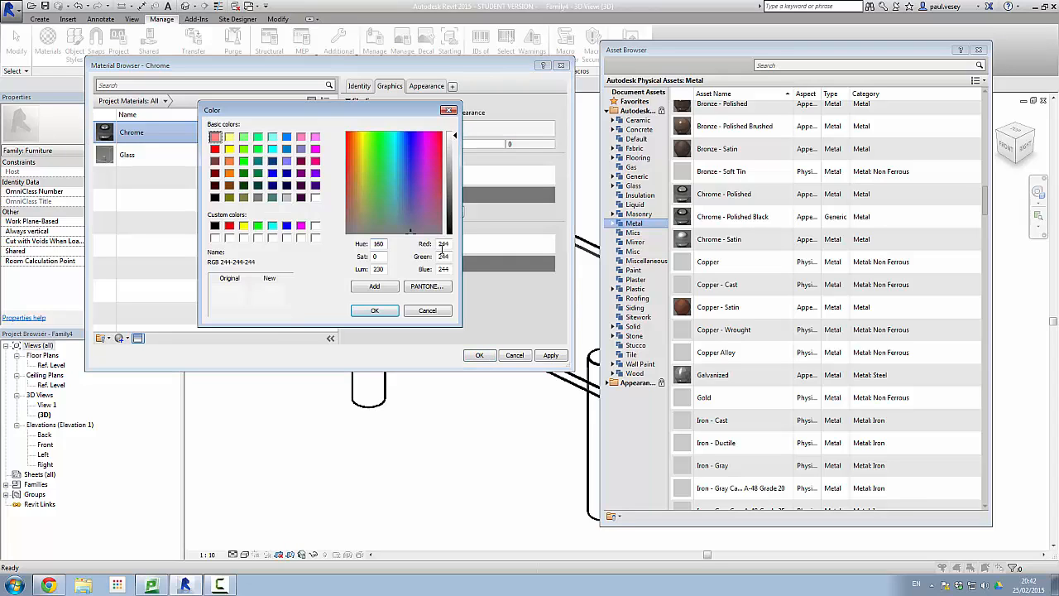
pyautogui.doubleClick(443, 245)
pyautogui.write('120')
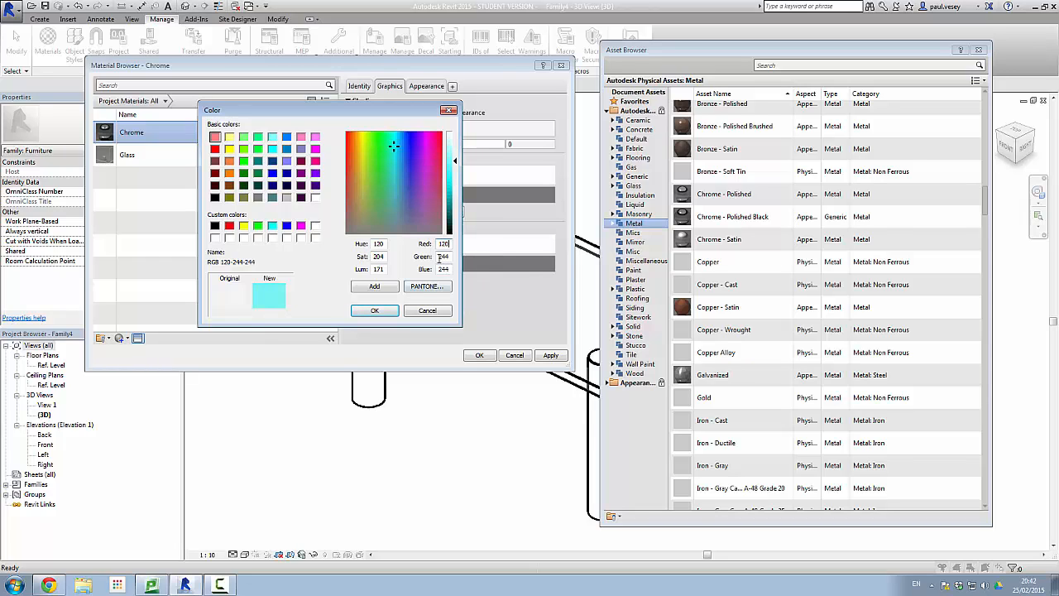
pyautogui.doubleClick(441, 257)
pyautogui.write('120')
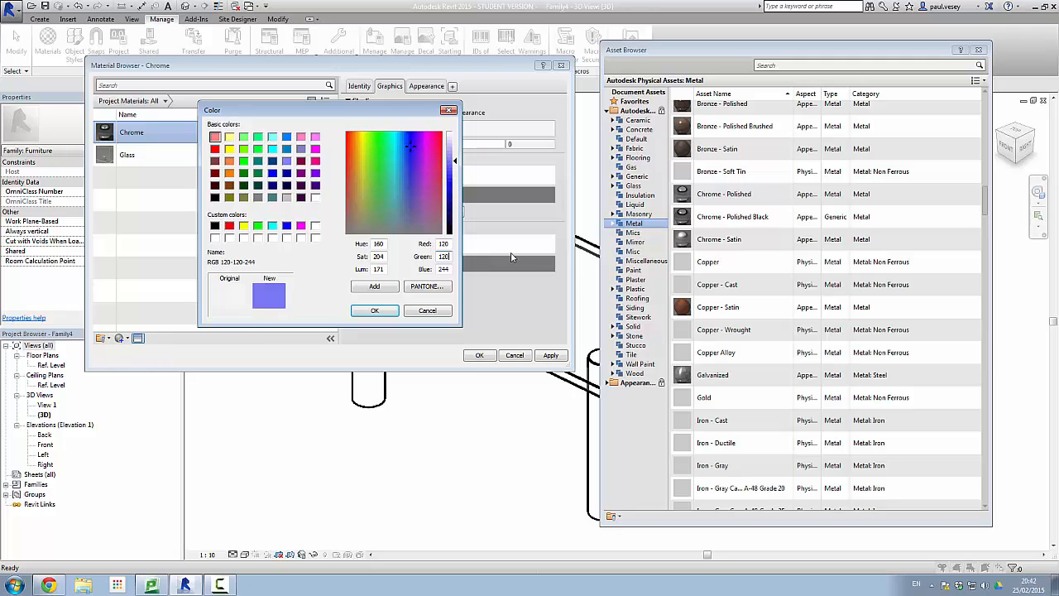
pyautogui.doubleClick(441, 269)
pyautogui.write('120')
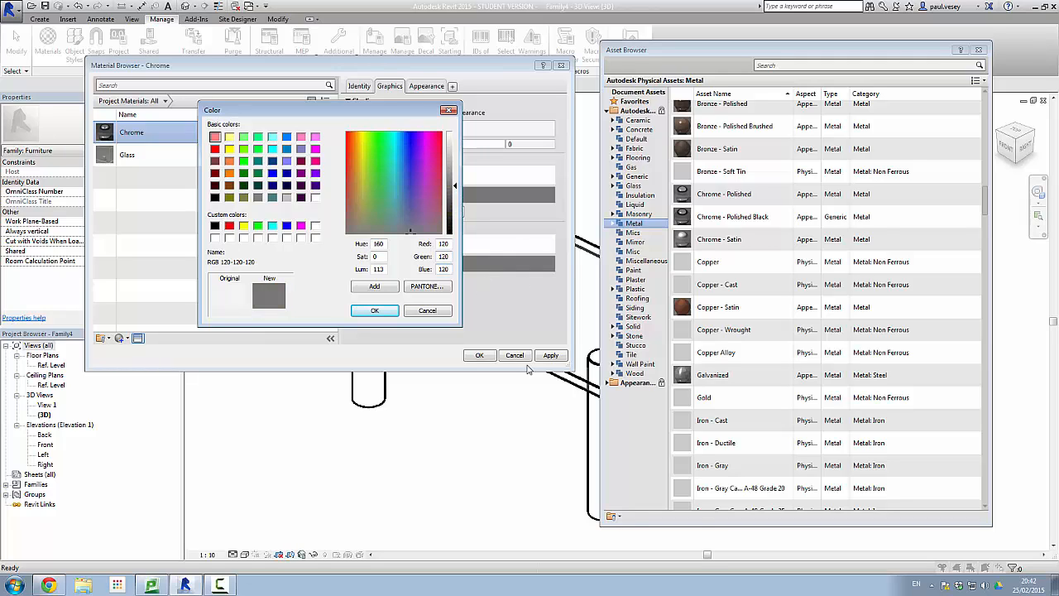
pyautogui.click(395, 312)
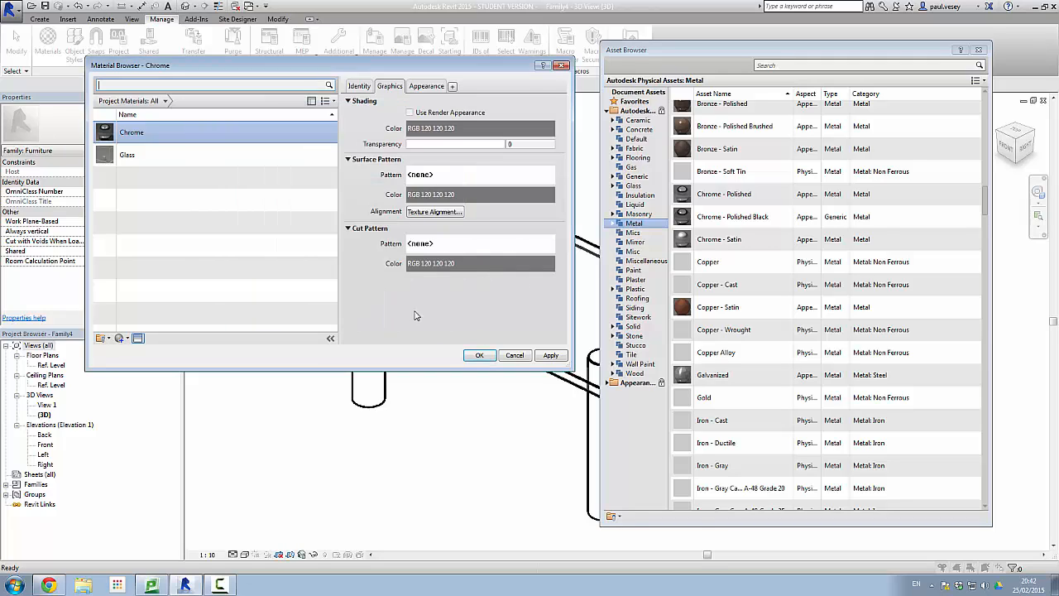
pyautogui.click(553, 356)
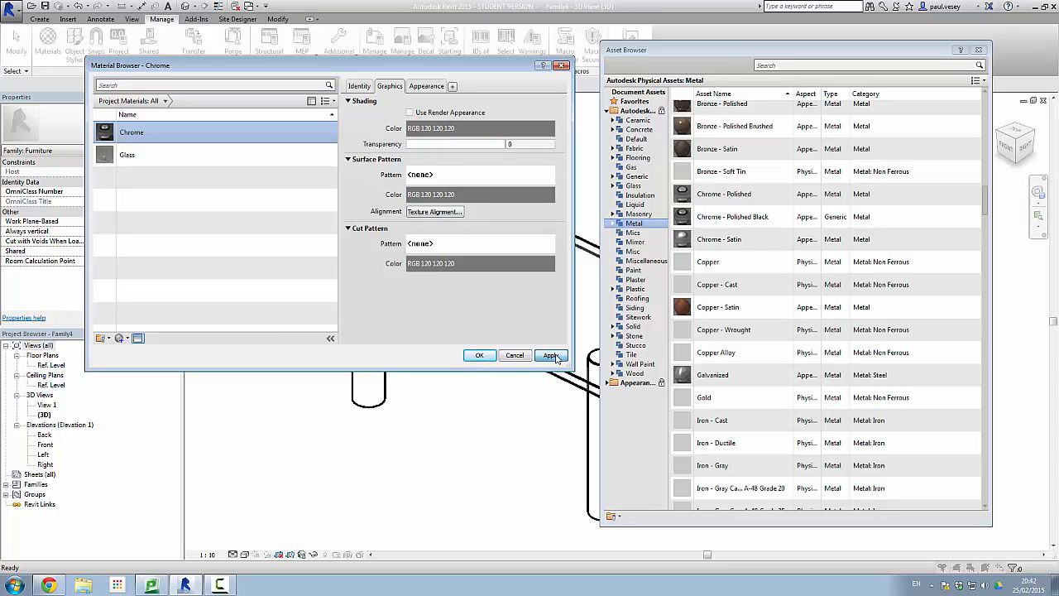
pyautogui.click(480, 356)
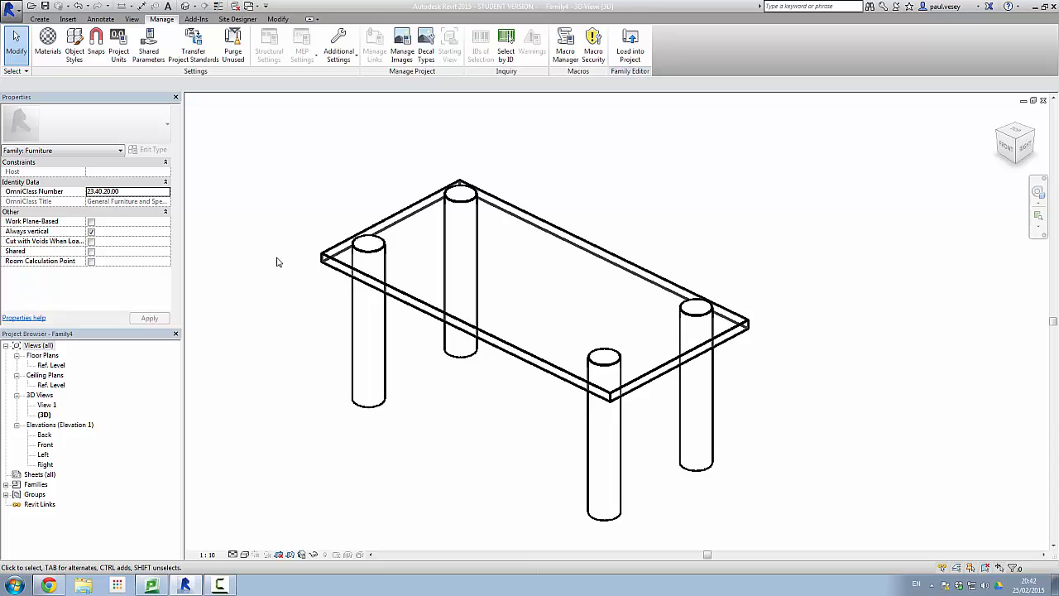
# Assign the Chrome material to the extrusion that forms the four table legs.
pyautogui.click(356, 332)
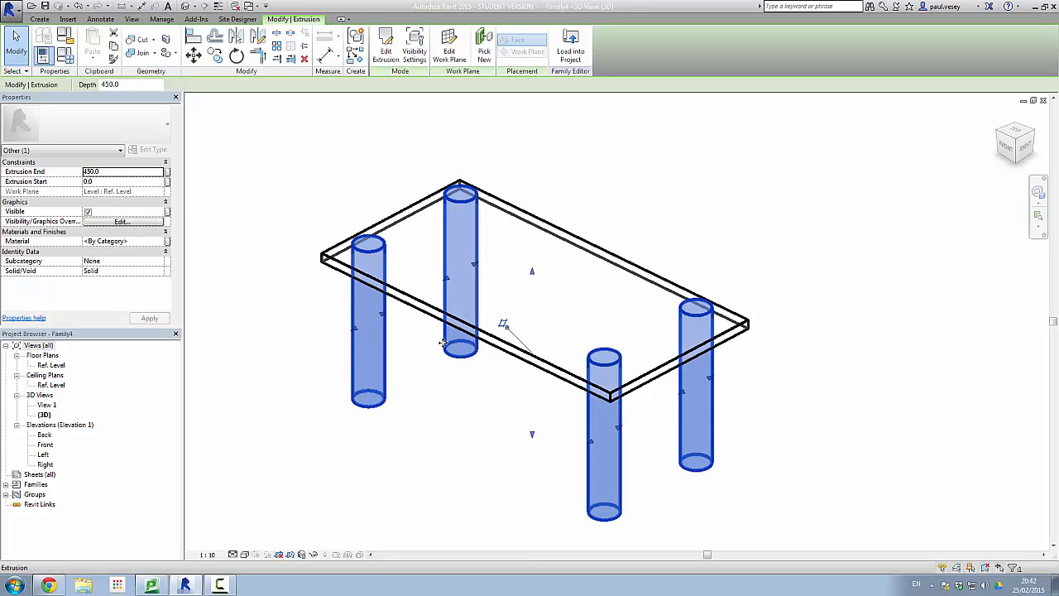
pyautogui.click(133, 242)
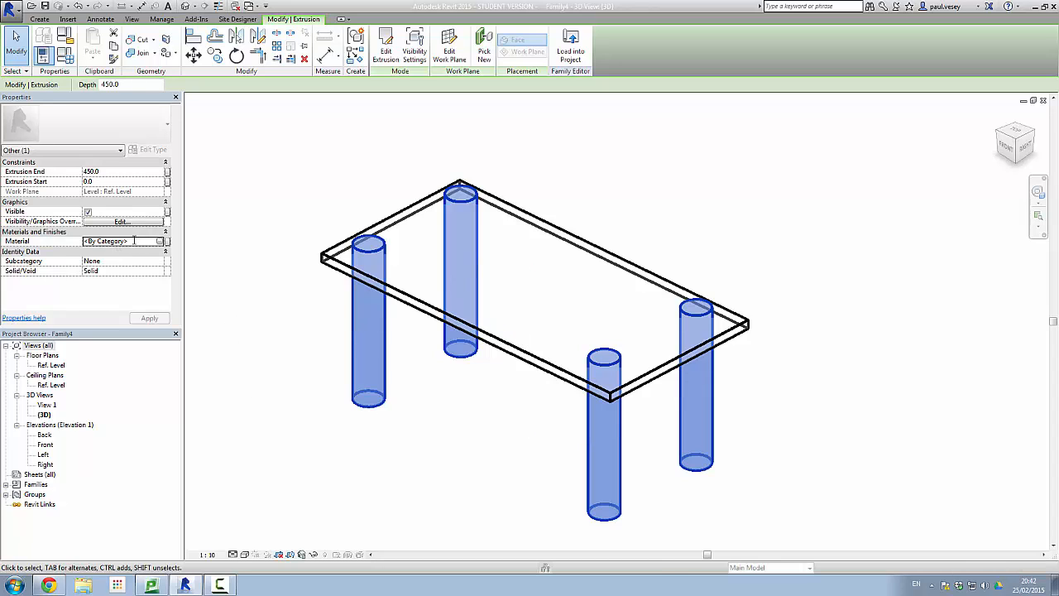
pyautogui.click(161, 242)
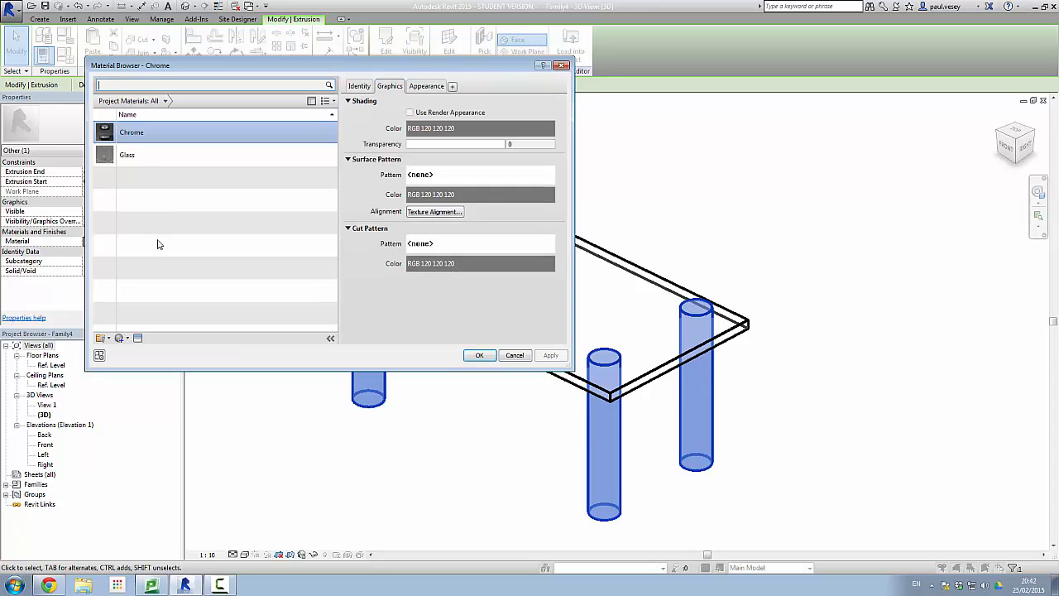
pyautogui.click(479, 355)
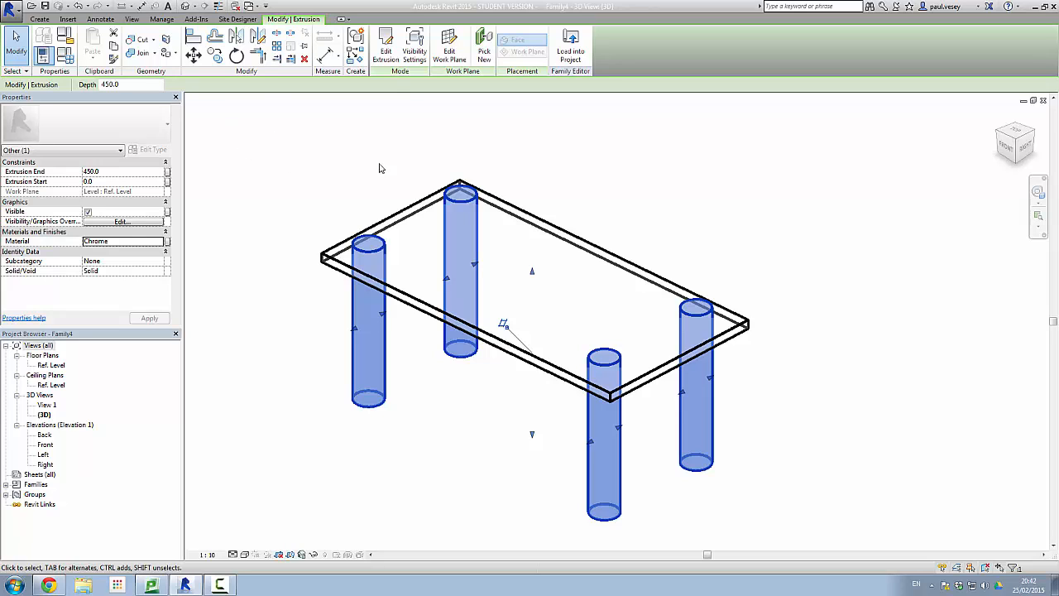
# Load the table family into the project, overwriting the existing version and its parameter values.
pyautogui.click(42, 20)
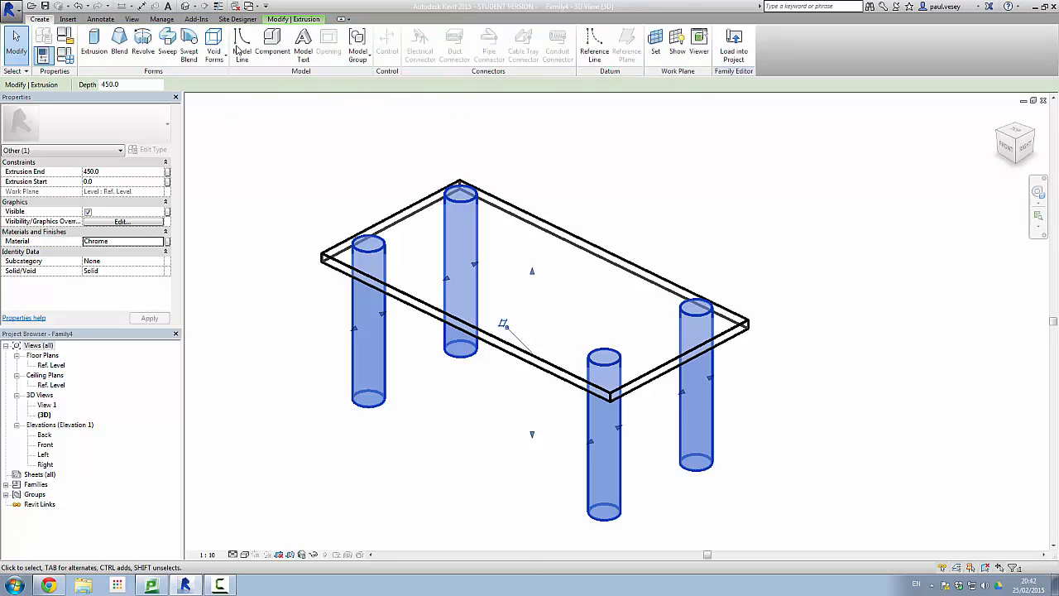
pyautogui.click(294, 19)
pyautogui.click(423, 157)
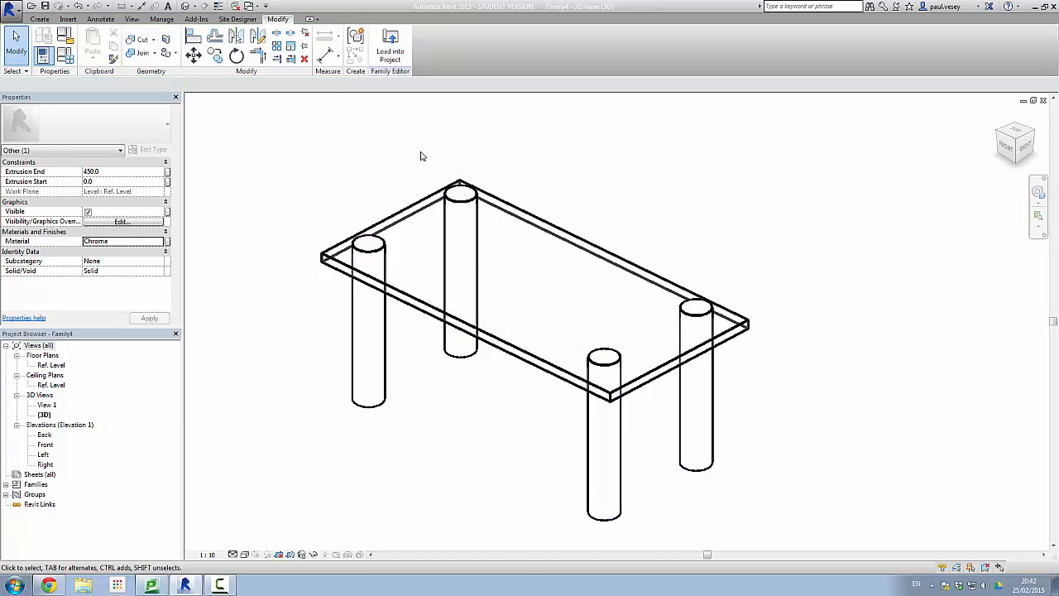
pyautogui.click(387, 51)
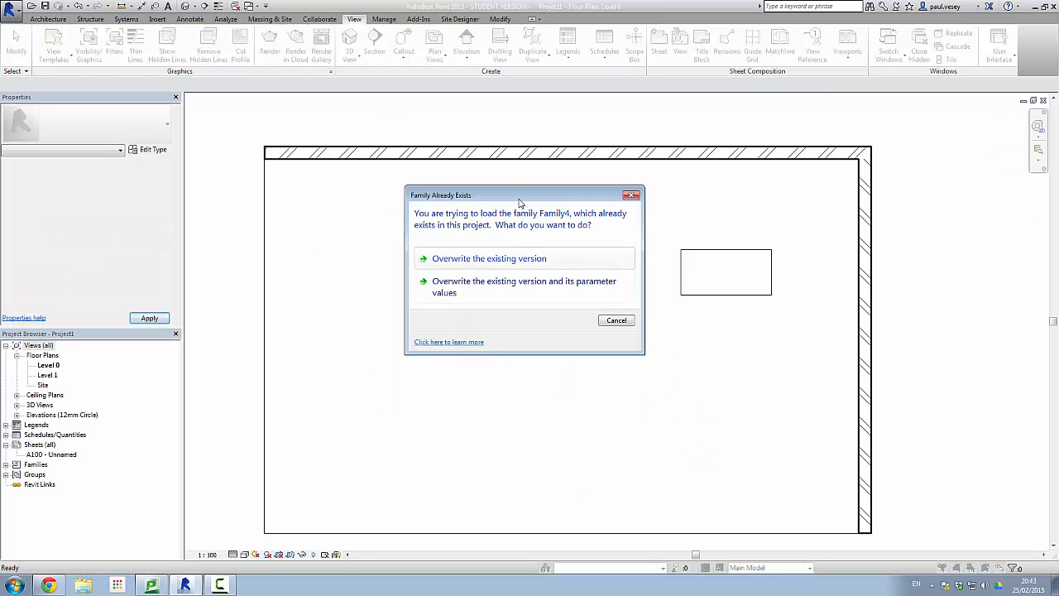
pyautogui.moveTo(519, 197); pyautogui.dragTo(560, 118)
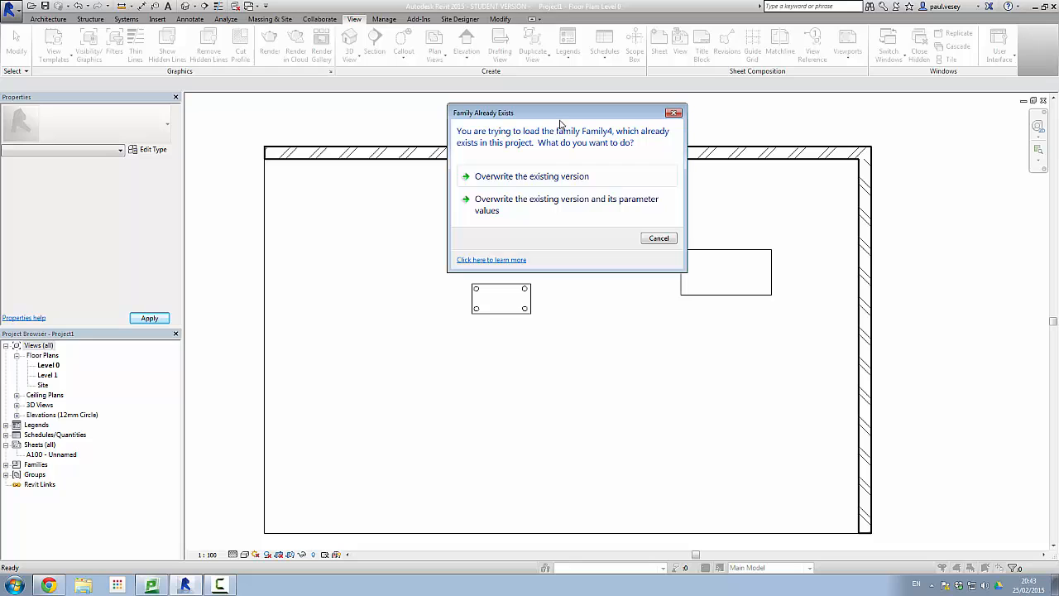
pyautogui.click(508, 211)
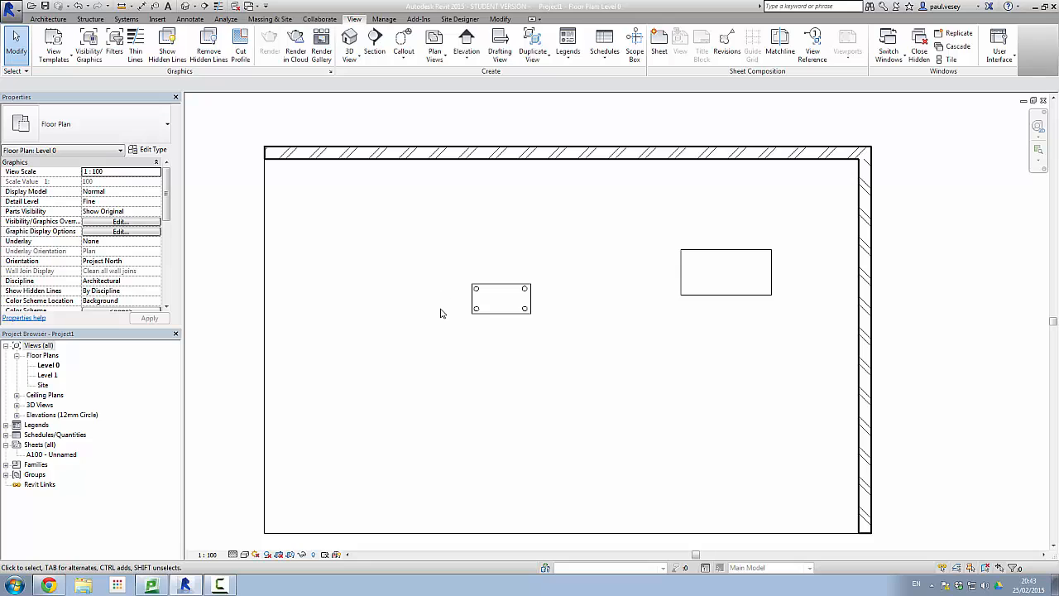
# Select the four-legged table in the Level 0 floor plan and view its type preview image.
pyautogui.click(480, 310)
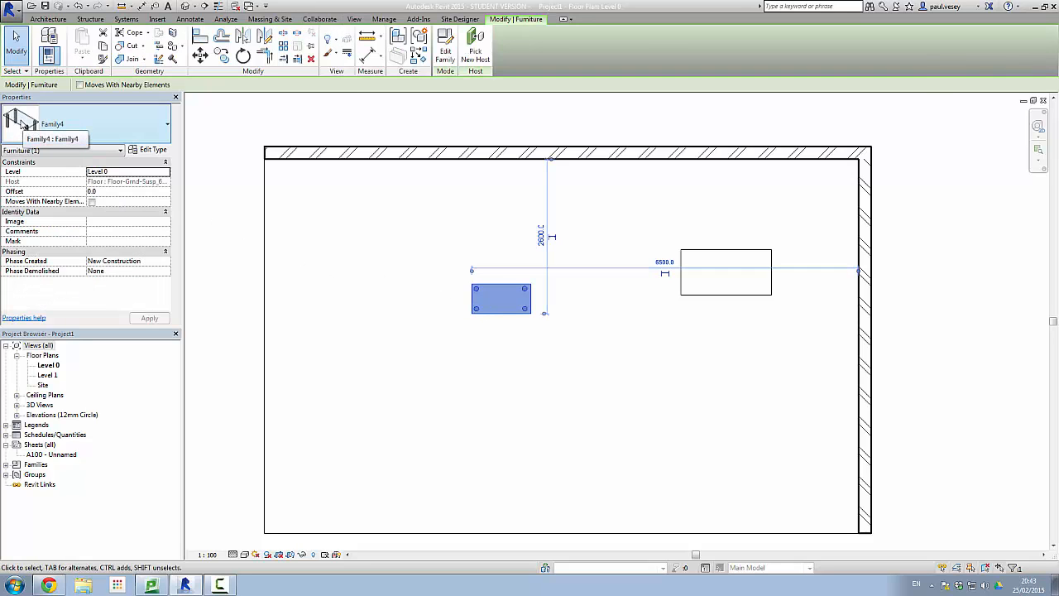
pyautogui.moveTo(23, 125)
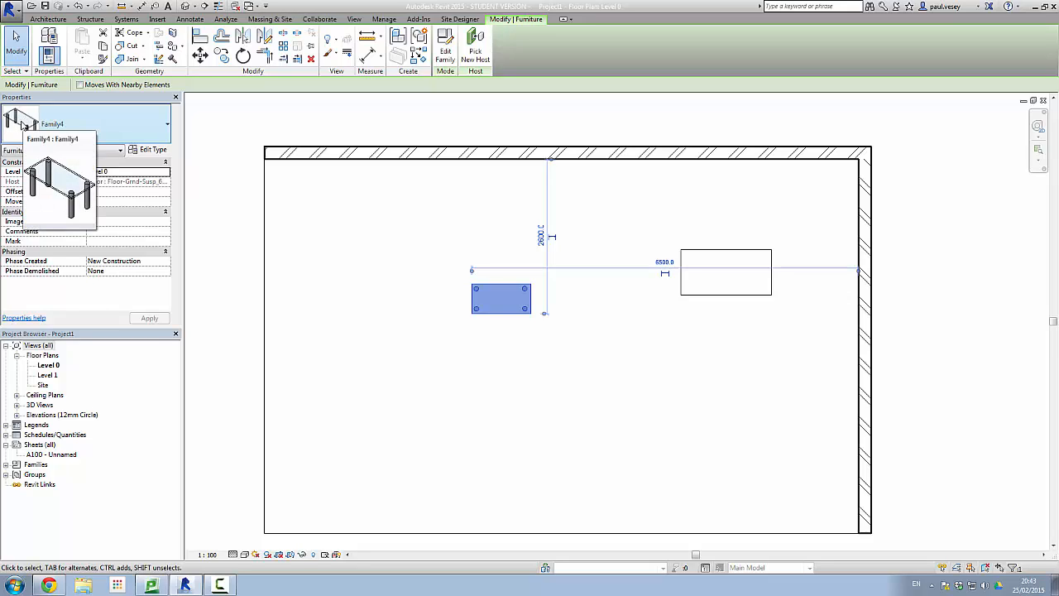